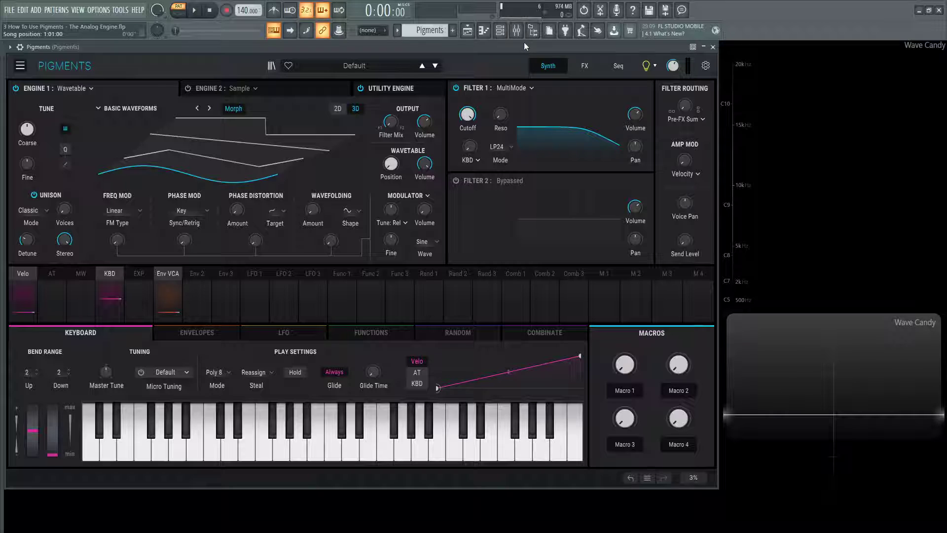
- Create a new preset and set Engine 1's type to Analog
left_click(21, 66)
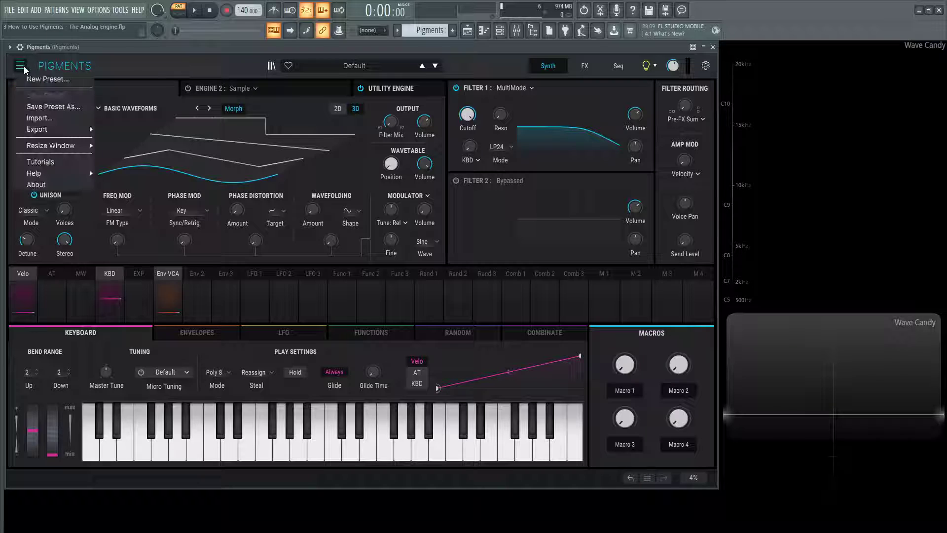
left_click(58, 80)
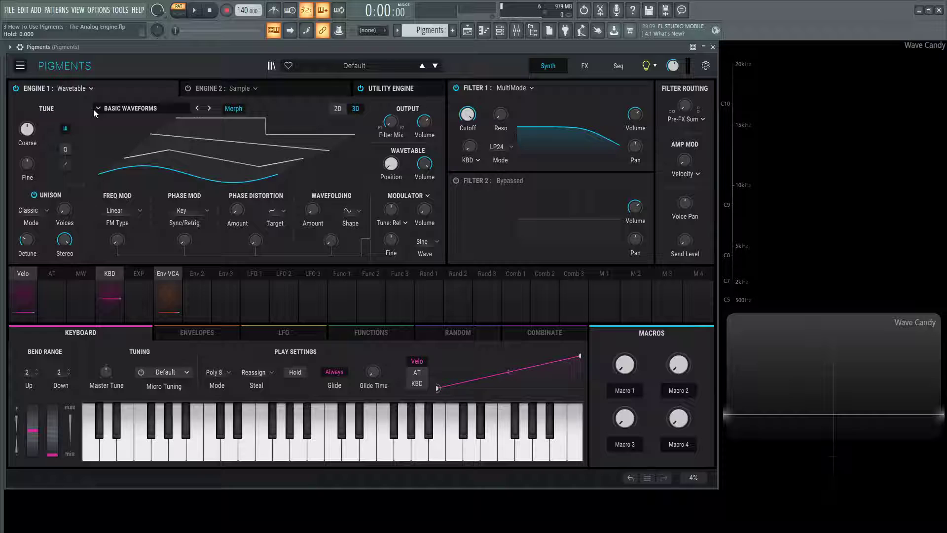
left_click(78, 87)
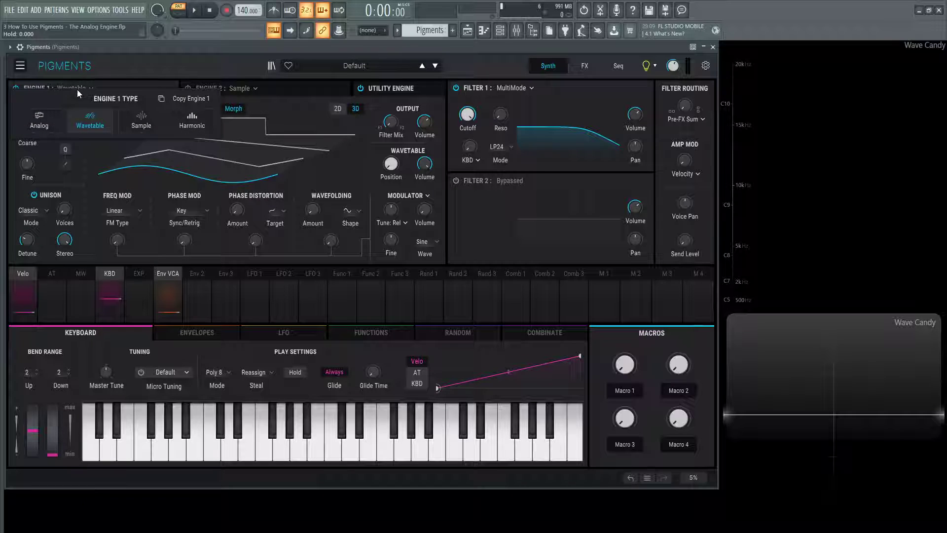
left_click(44, 124)
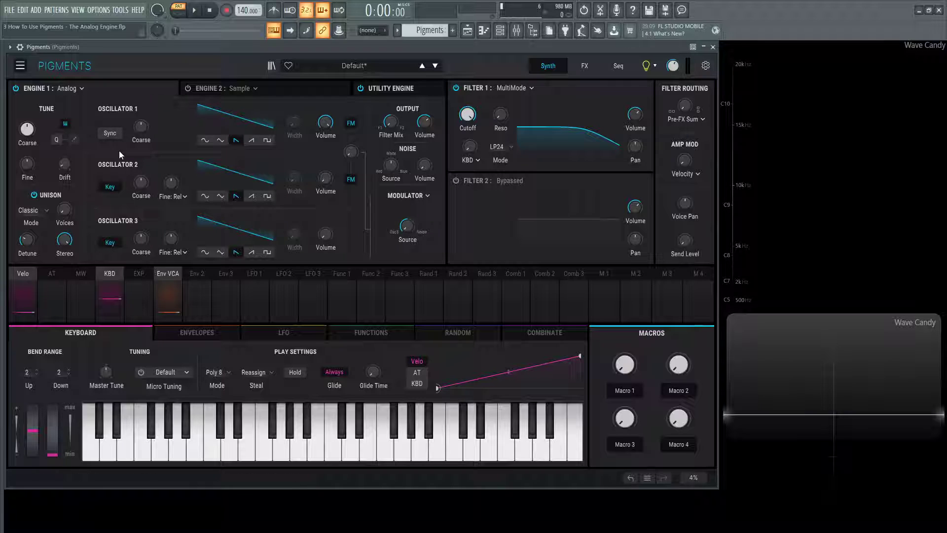
- Cycle oscillator 1 through its sine, triangle, saw, ramp and square waveforms and back to sine
left_click(206, 141)
left_click(220, 140)
left_click(236, 140)
left_click(251, 140)
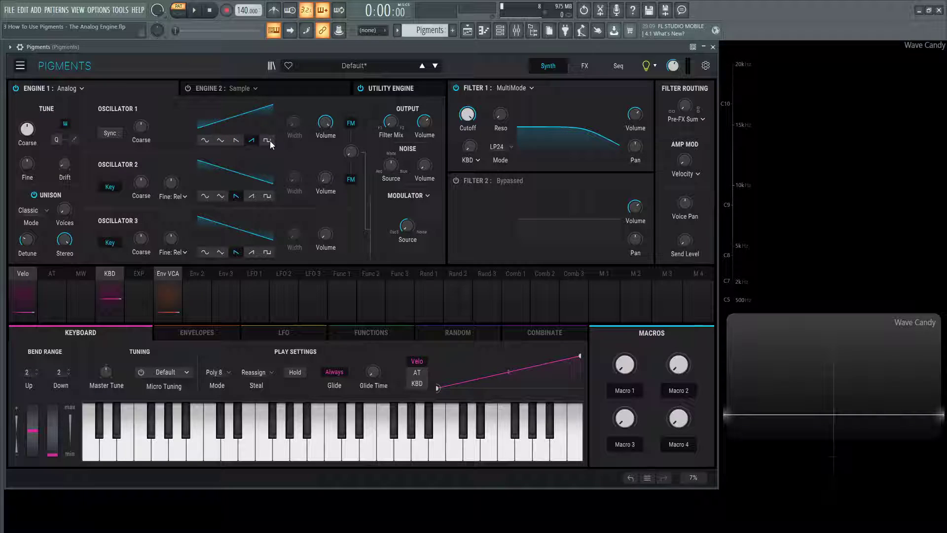
left_click(267, 141)
left_click(251, 140)
left_click(237, 141)
left_click(204, 141)
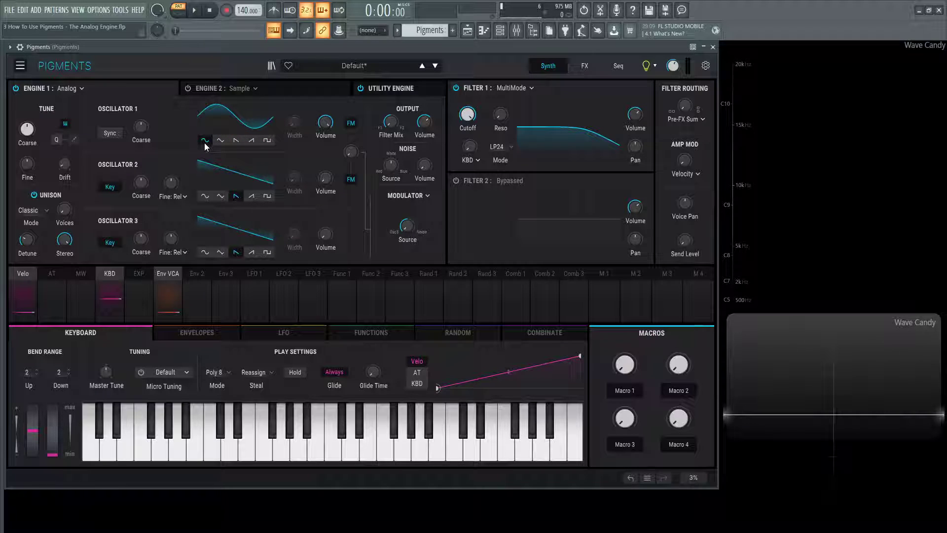
- Play test notes while switching oscillator 1 from sine through triangle, saw and ramp to square
key("b")
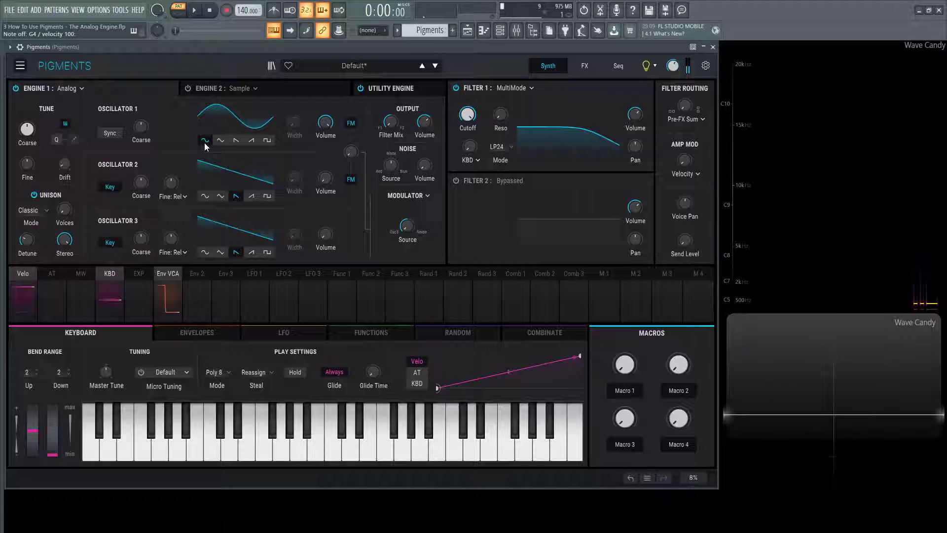
left_click(221, 141)
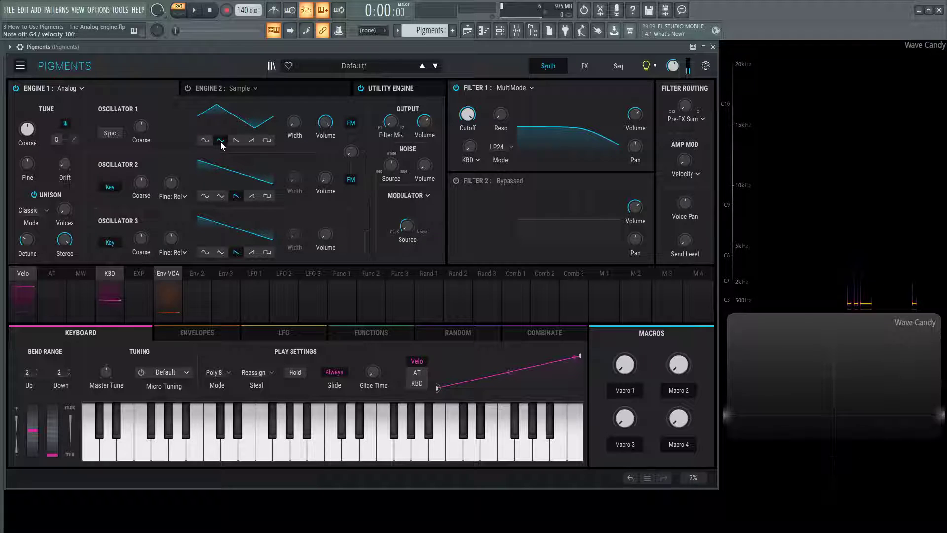
left_click(236, 141)
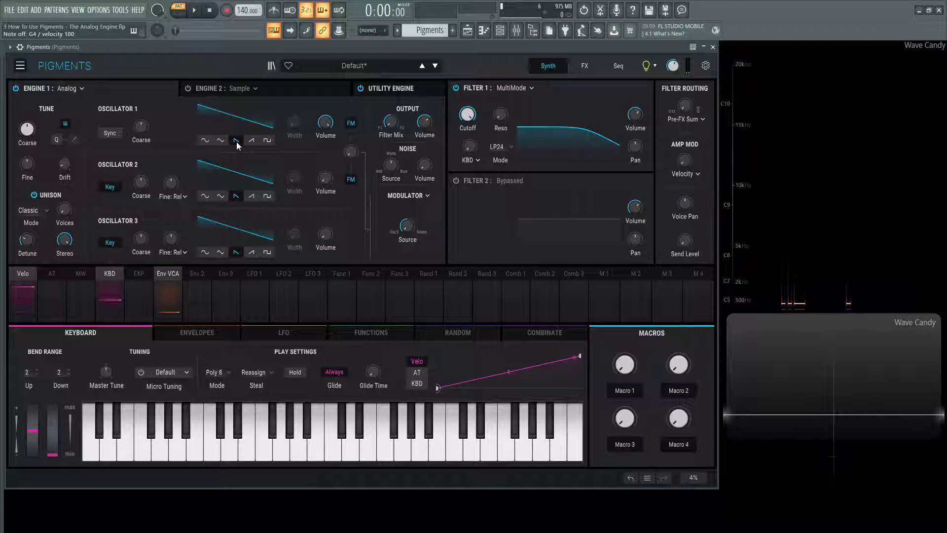
left_click(252, 143)
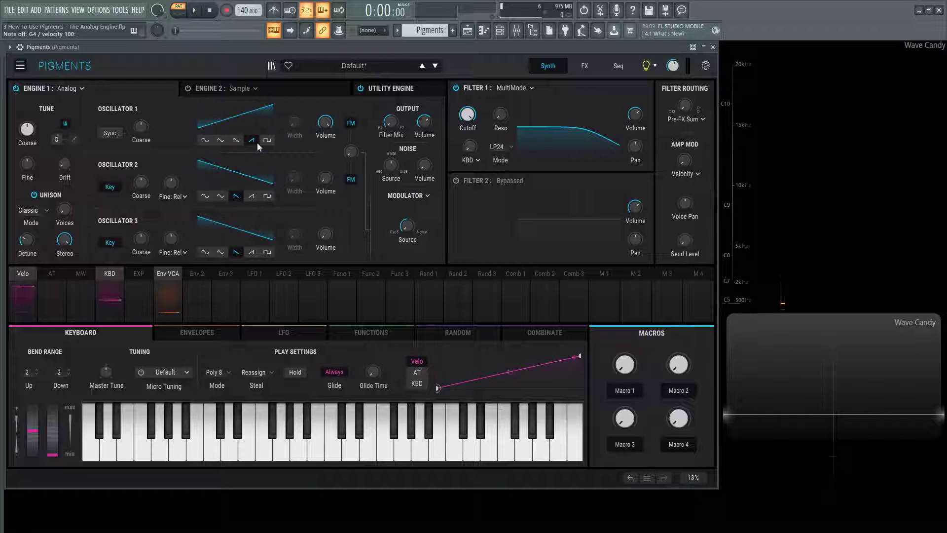
left_click(265, 141)
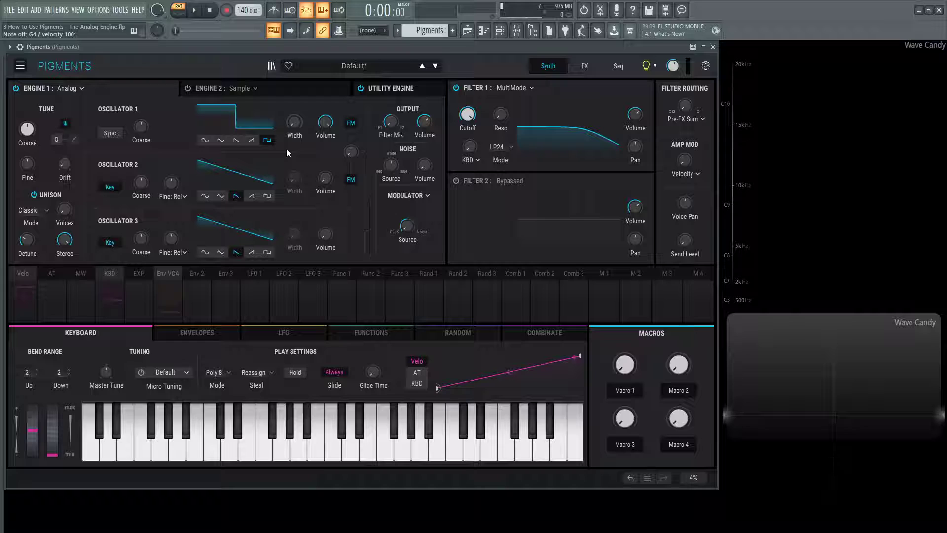
- Try oscillator 1's pulse width on the square wave, compare it with the other waveforms, and return to sine
mouse_move(300, 119)
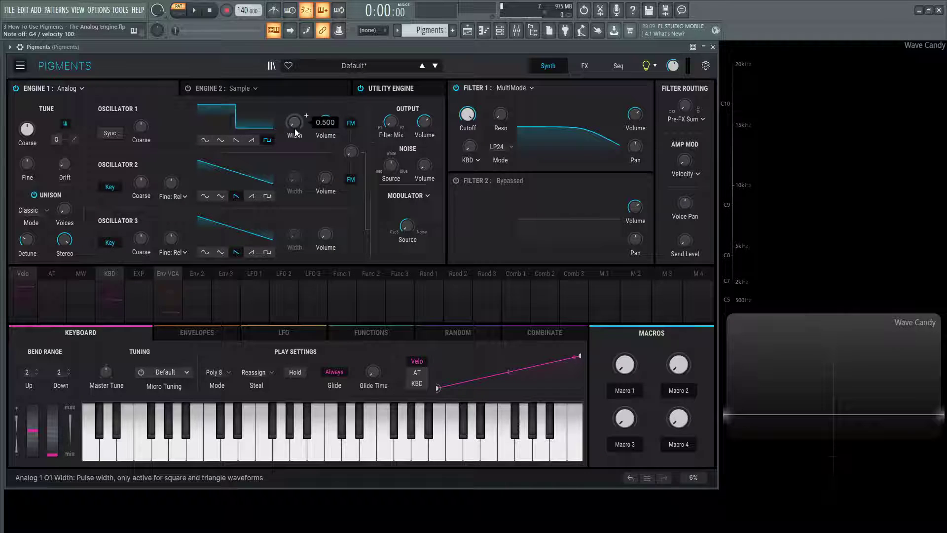
mouse_move(297, 123)
left_mouse_down()
mouse_move(294, 107)
mouse_move(295, 123)
left_mouse_up()
left_click(221, 140)
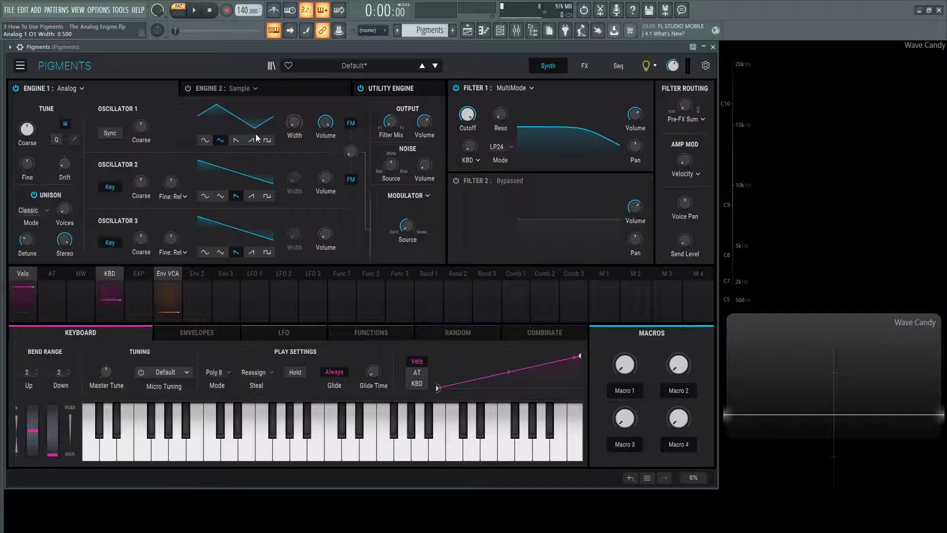
left_click(236, 140)
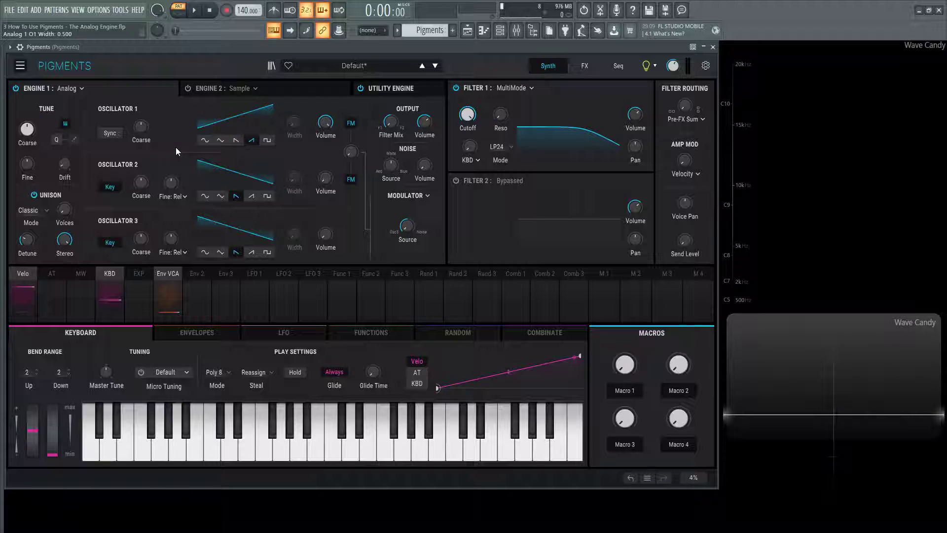
left_click(204, 141)
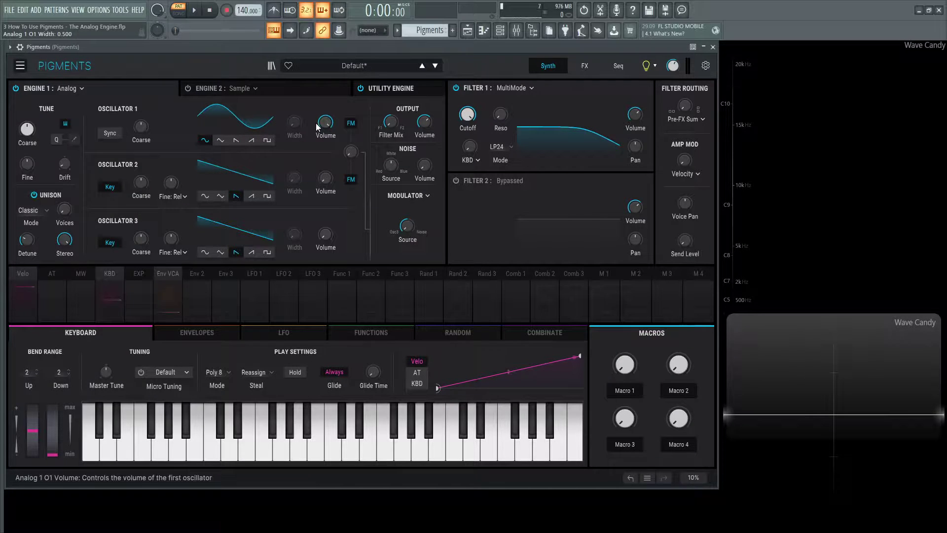
- Lower oscillator 1's coarse pitch to -36 semitones and reset it to 0
mouse_move(323, 127)
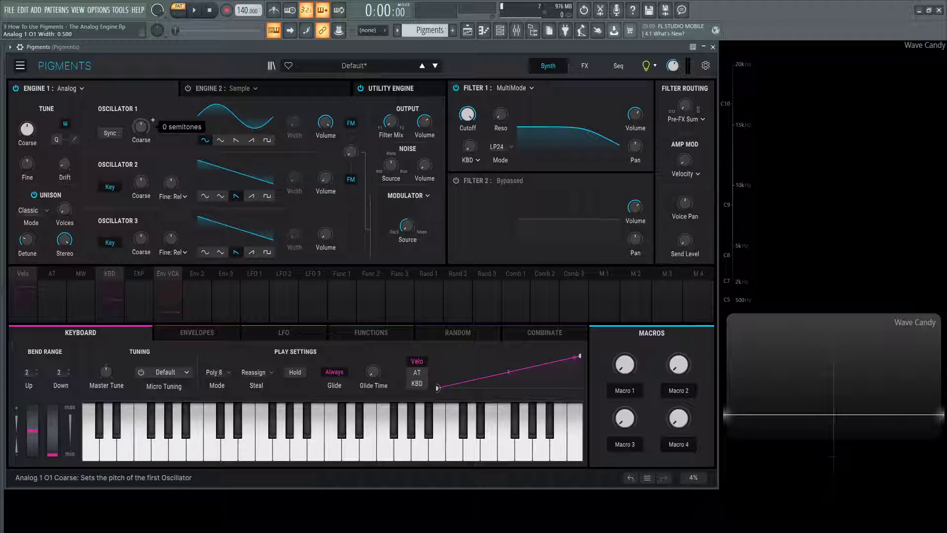
left_click_drag(141, 126, 141, 158)
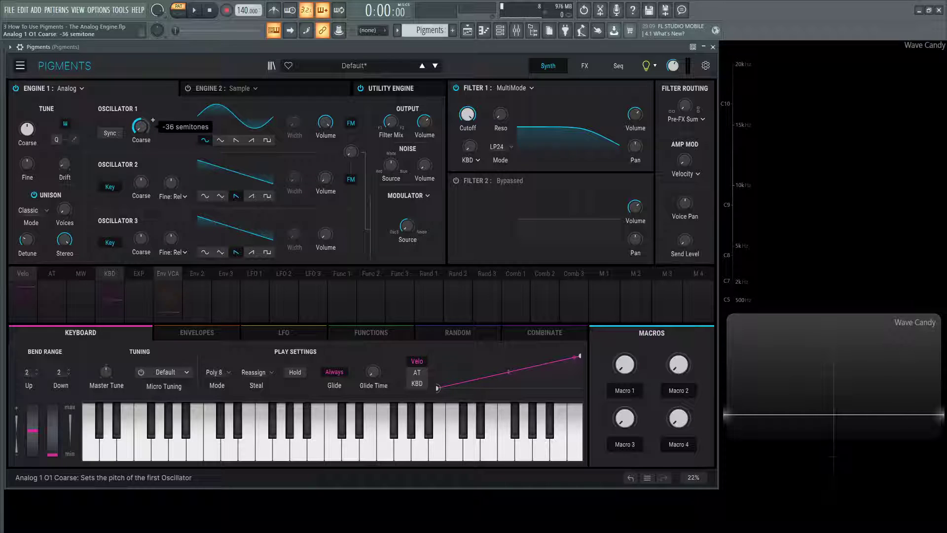
double_click(145, 127)
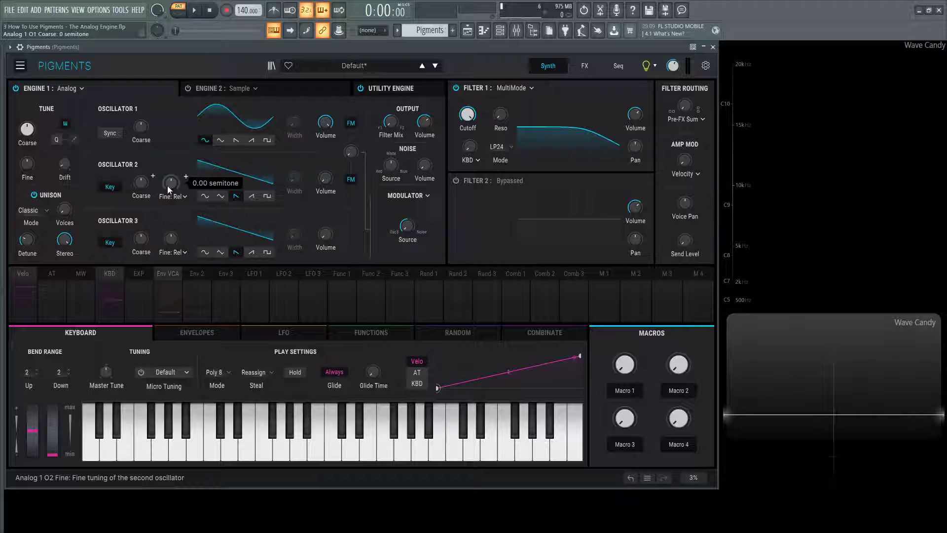
- Turn oscillator 1's volume fully down, raise oscillator 2's volume to 0 dB, and play different notes
left_click_drag(327, 126, 325, 148)
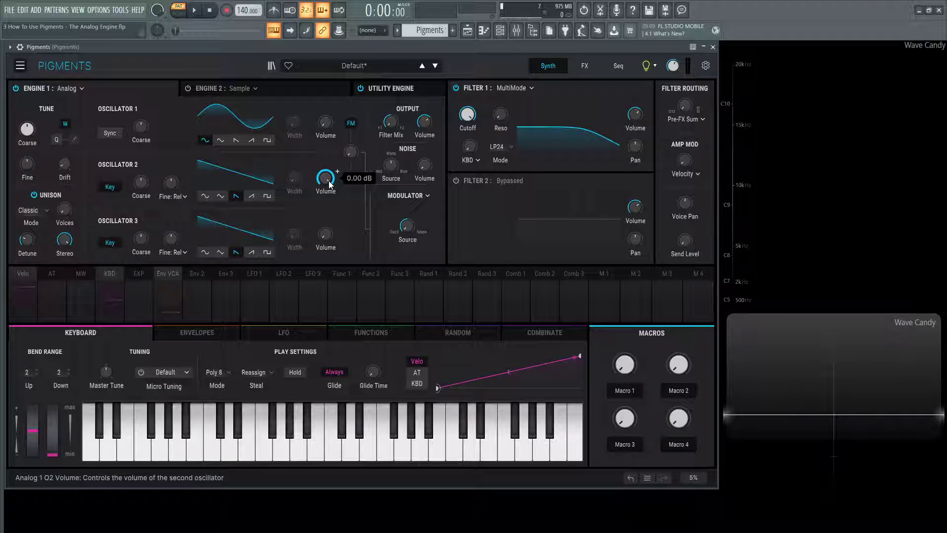
key("b")
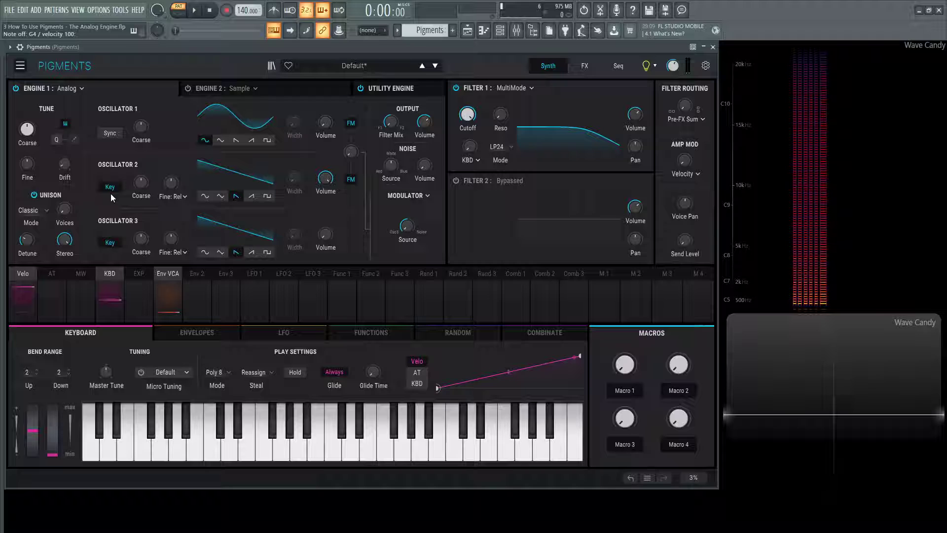
key("b")
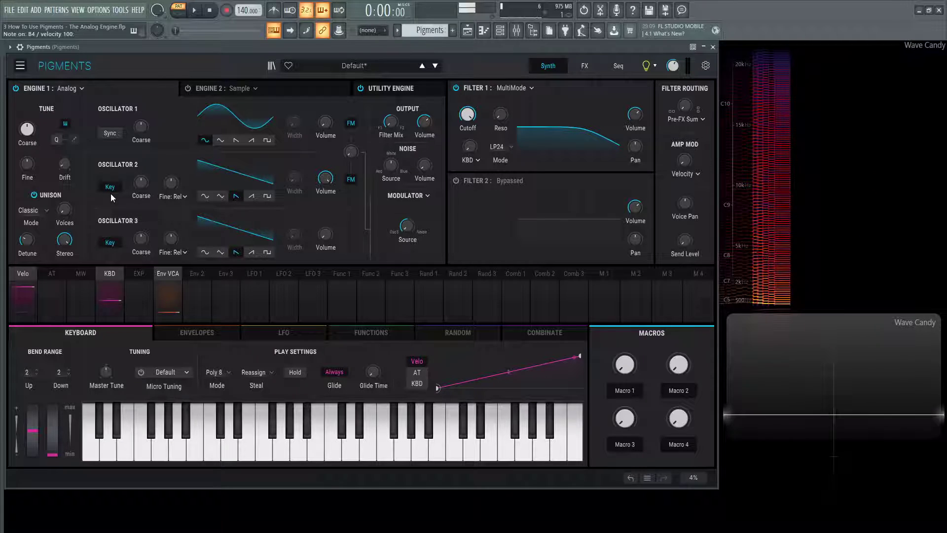
key("b")
key("d")
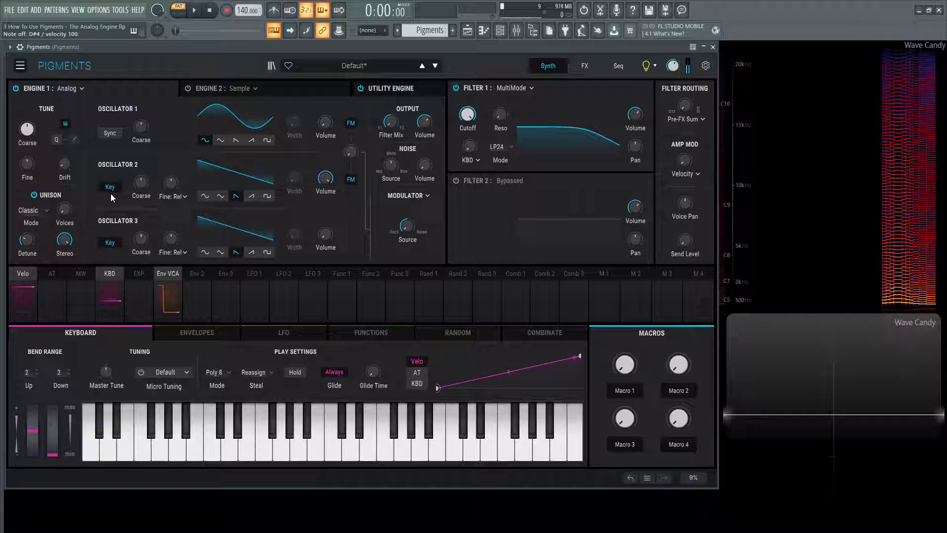
- Turn off oscillator 2's key tracking, play different notes while trying its coarse pitch, and turn key tracking back on
left_click(111, 188)
key("q")
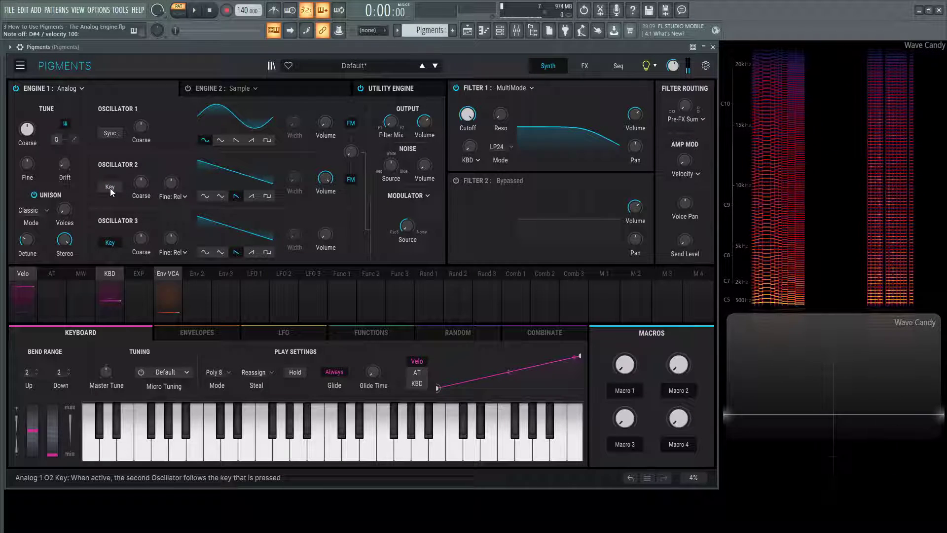
key("q")
key("b")
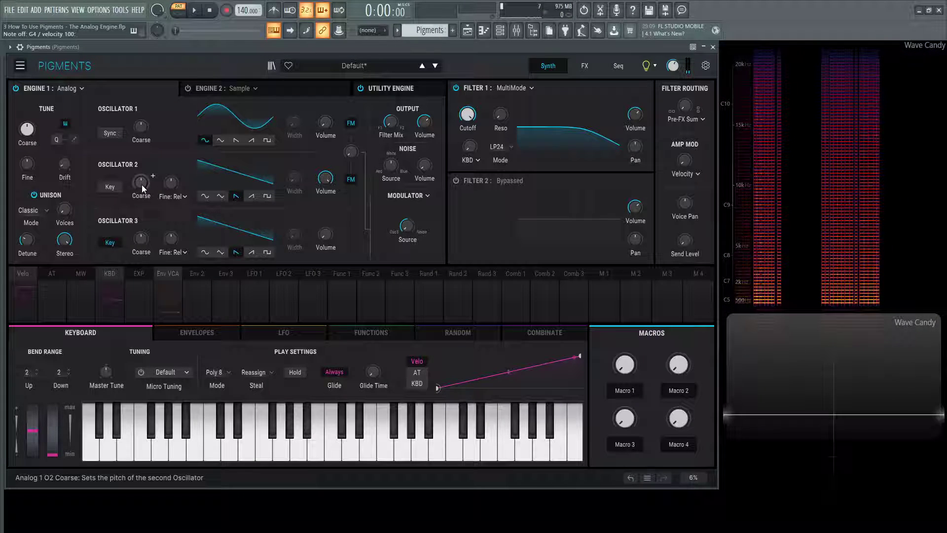
mouse_move(141, 184)
left_mouse_down()
mouse_move(141, 223)
mouse_move(141, 185)
left_mouse_up()
key("b")
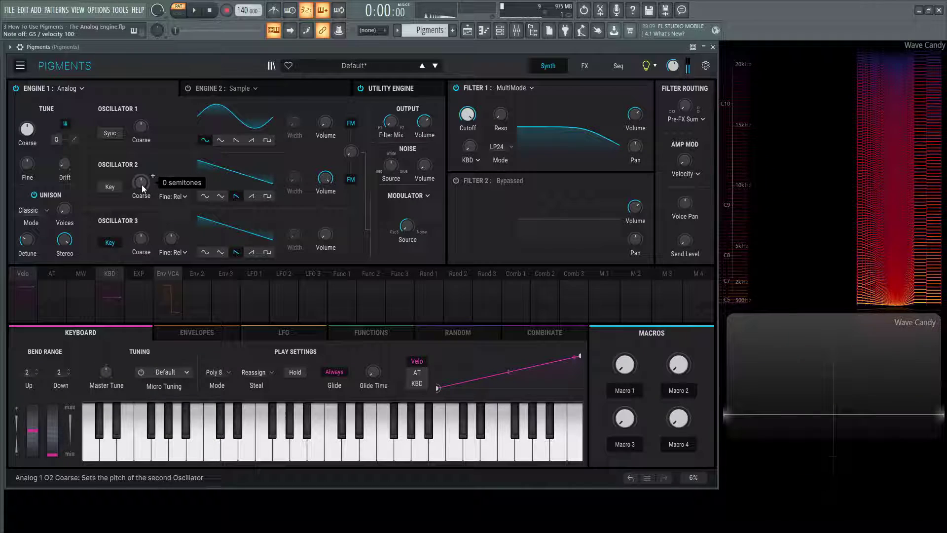
left_click(110, 186)
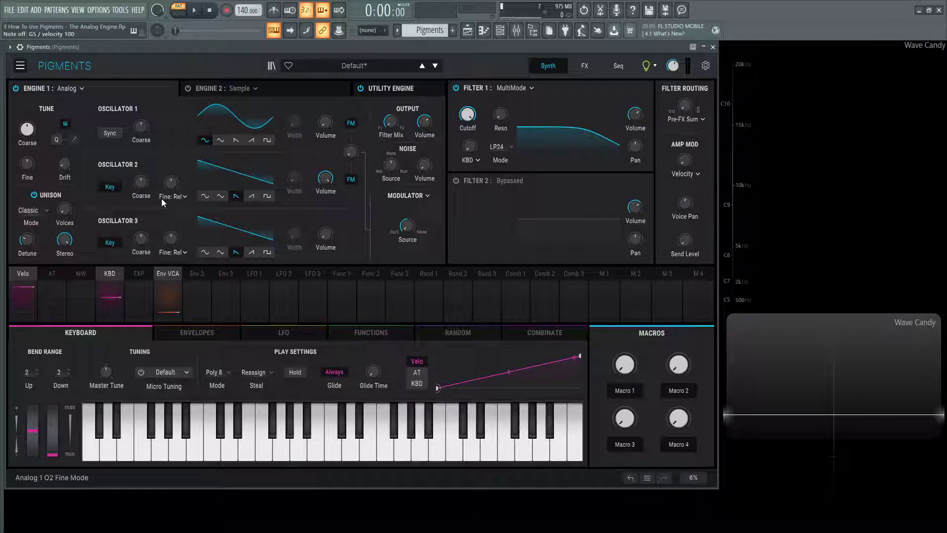
- Raise oscillator 2's fine tuning to 1.00 semitone, inspect the fine mode options, and reset the tuning to 0
mouse_move(171, 182)
left_mouse_down()
mouse_move(170, 191)
mouse_move(171, 177)
left_mouse_up()
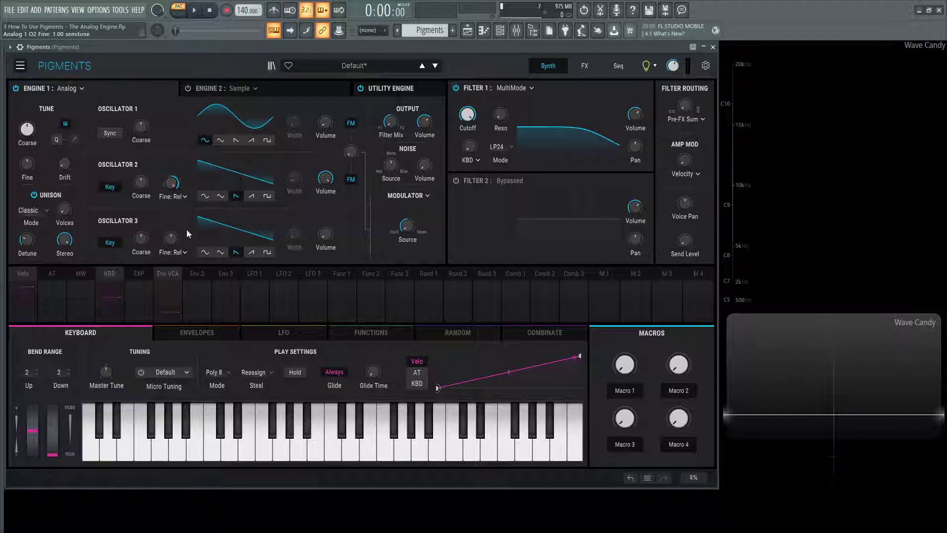
left_click(178, 196)
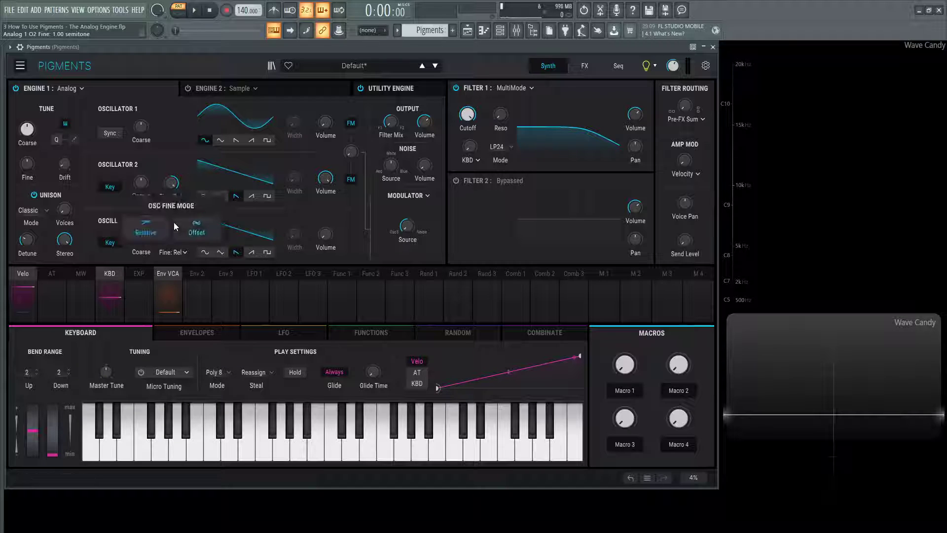
left_click(169, 118)
double_click(171, 182)
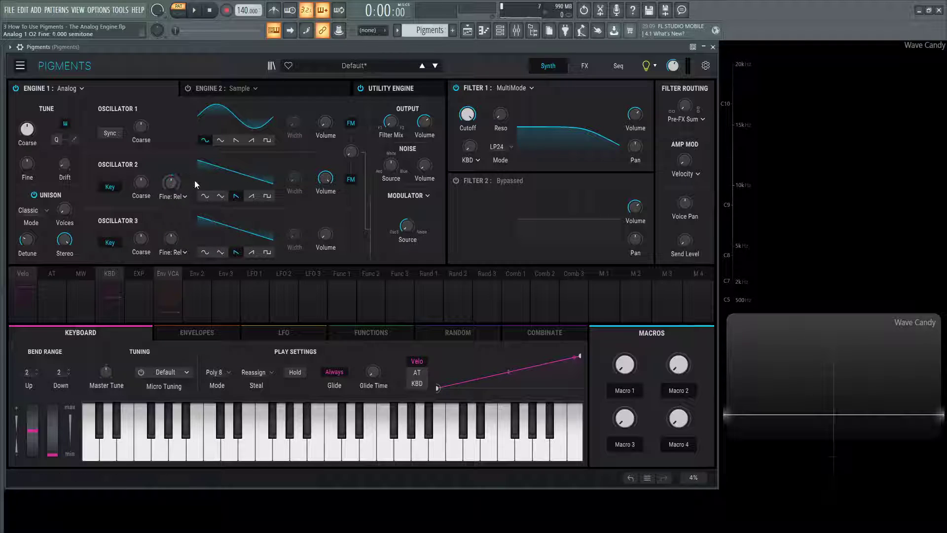
- Set oscillator 1 to the saw waveform and raise its volume to 0 dB
left_click(236, 140)
left_click_drag(325, 126, 326, 79)
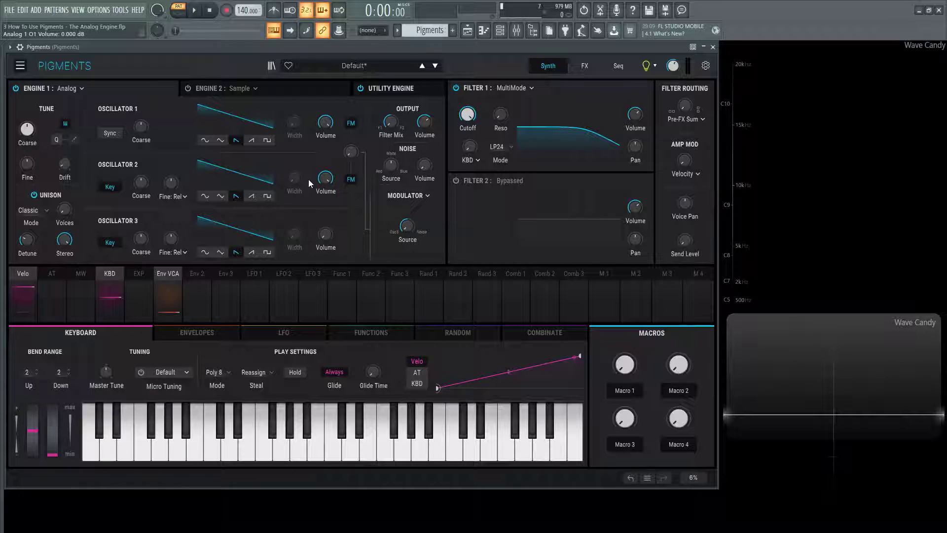
left_click(65, 163)
- Play repeated notes, try detuning oscillator 2 upward with its relative fine tuning, and reset it to 0 semitones
key("h")
key("h")
key("h")
key("h")
key("h")
key("h")
key("h")
key("h")
key("b")
key("b")
key("b")
key("b")
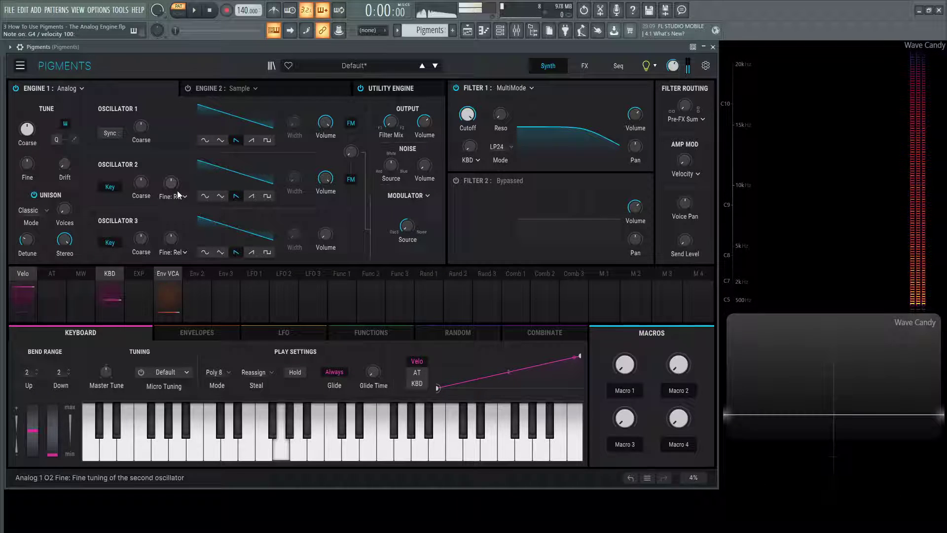
left_click_drag(177, 186, 171, 161)
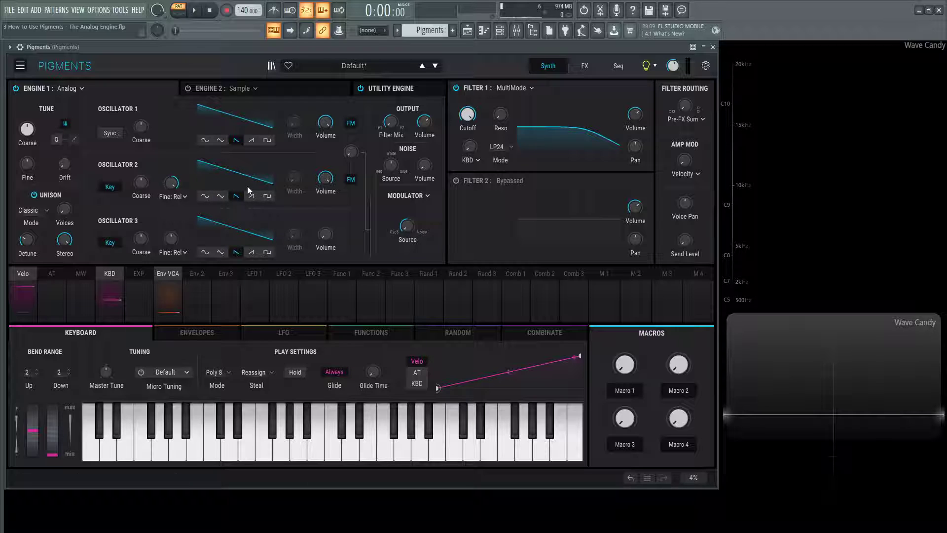
double_click(174, 185)
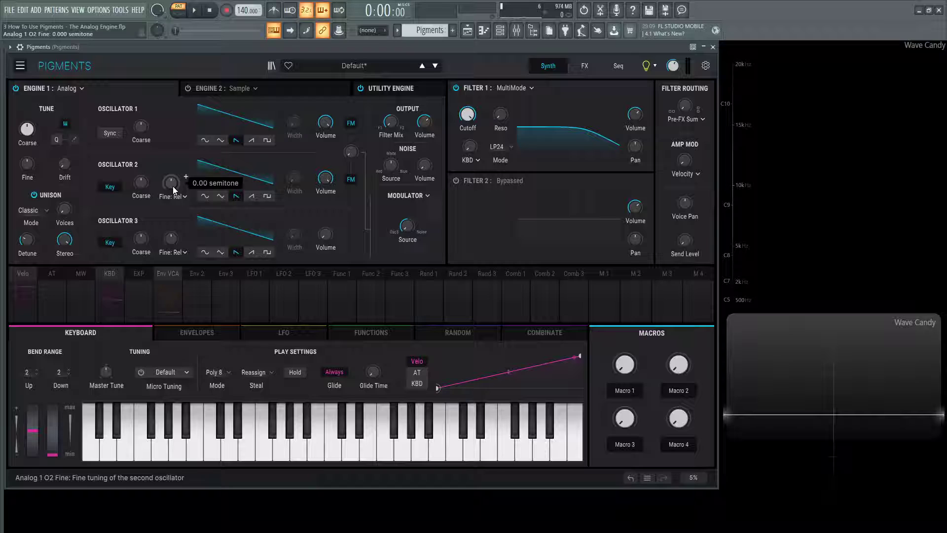
- Switch oscillator 2's fine mode to Offset and set the frequency offset to 3.50 Hz
left_click(184, 196)
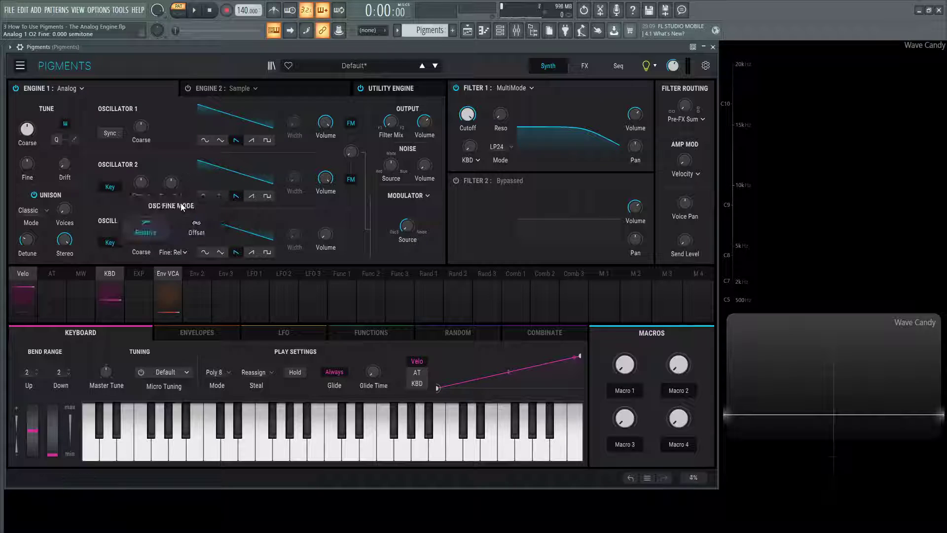
left_click(193, 230)
left_click_drag(171, 183, 172, 133)
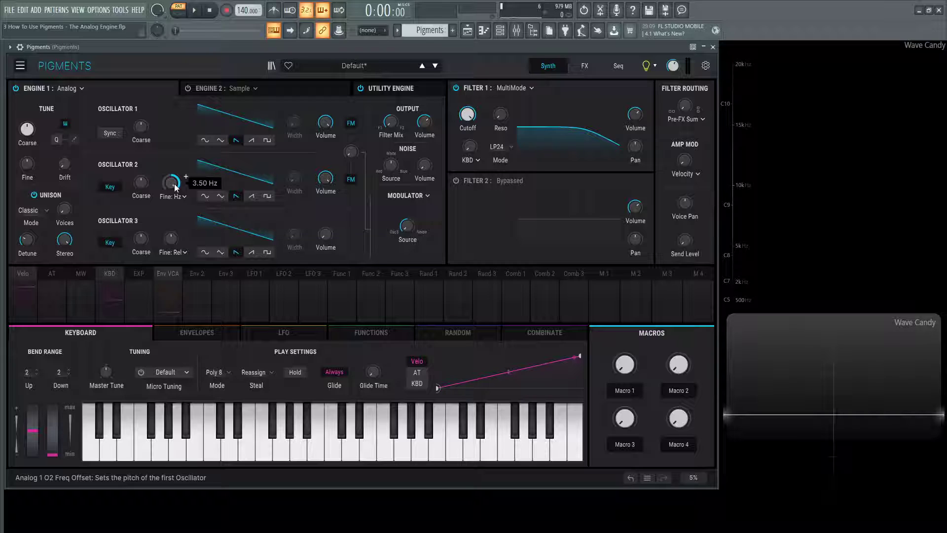
- Sweep oscillator 2's frequency offset between -3.50 and 3.50 Hz while sounding notes, and return its fine mode to relative tuning
left_click_drag(174, 184, 173, 190)
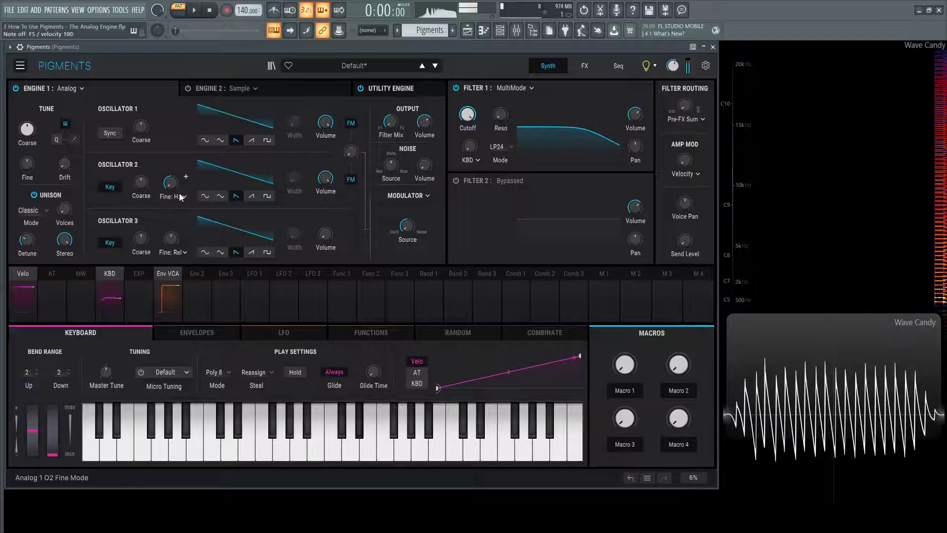
left_click_drag(171, 183, 171, 166)
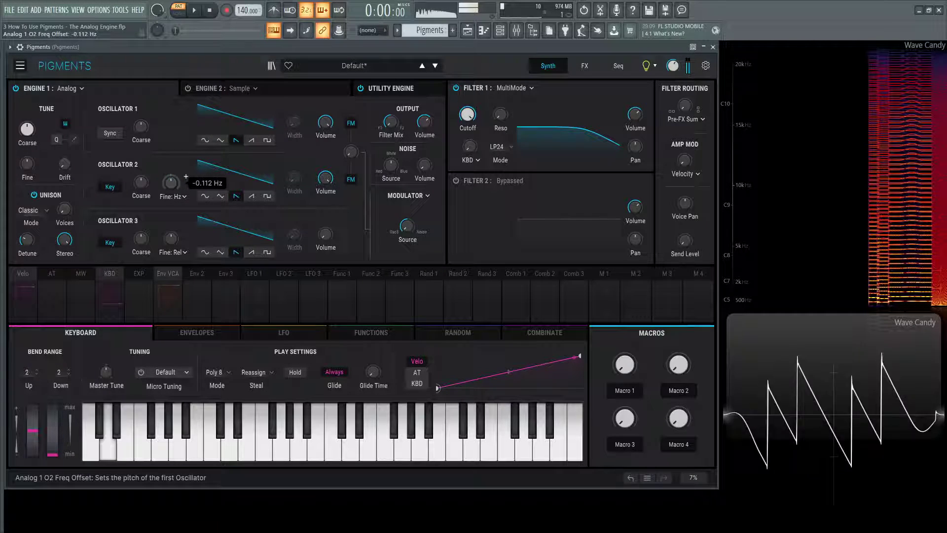
scroll(186, 176, "down", 5)
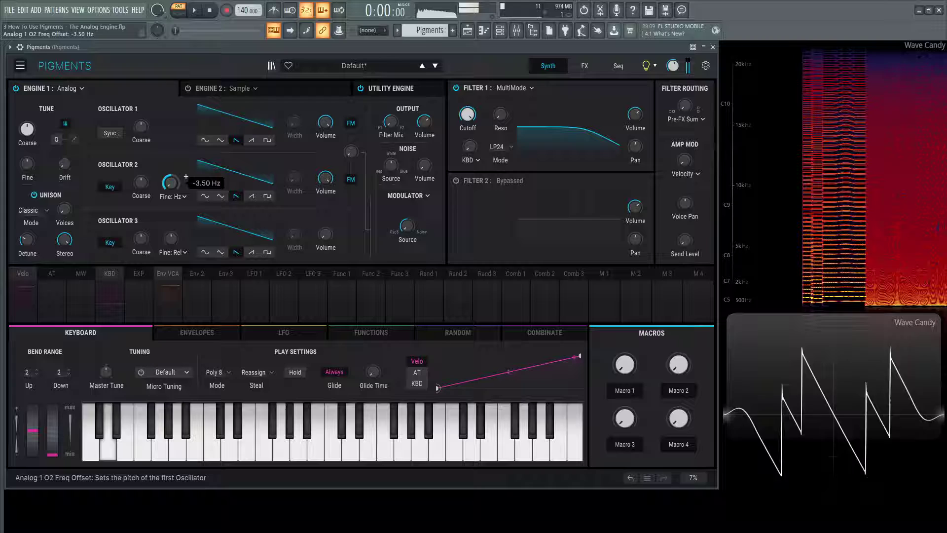
left_click_drag(173, 184, 172, 153)
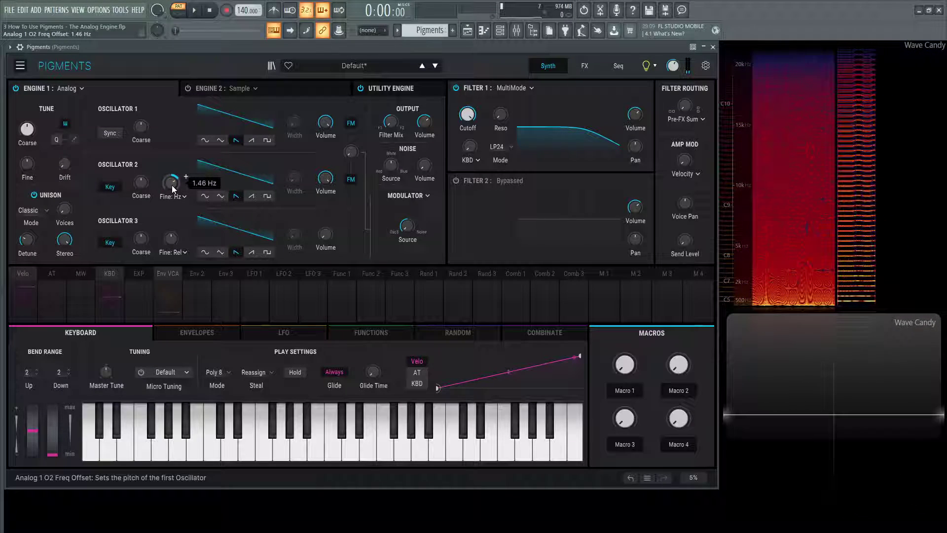
mouse_move(171, 185)
left_mouse_down()
mouse_move(171, 196)
mouse_move(172, 185)
left_mouse_up()
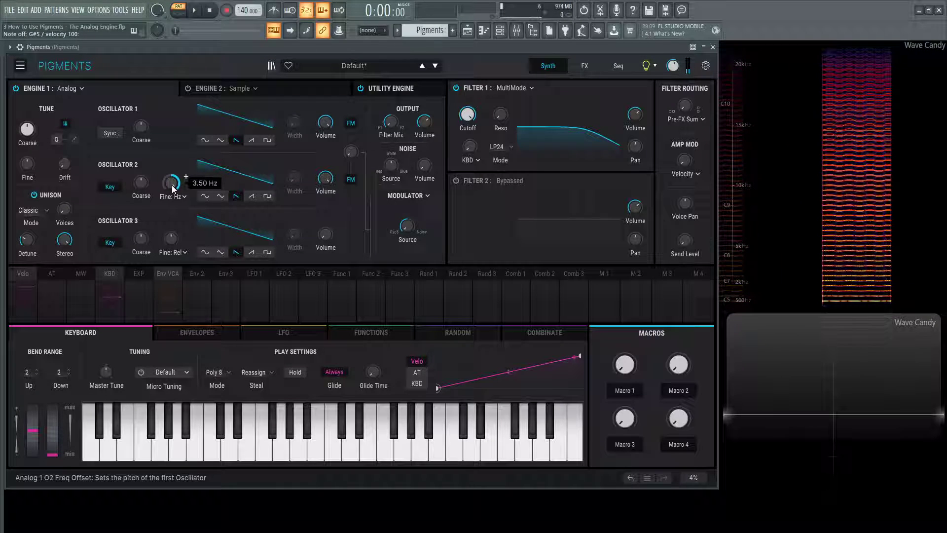
mouse_move(172, 185)
left_mouse_down()
mouse_move(172, 199)
mouse_move(172, 177)
left_mouse_up()
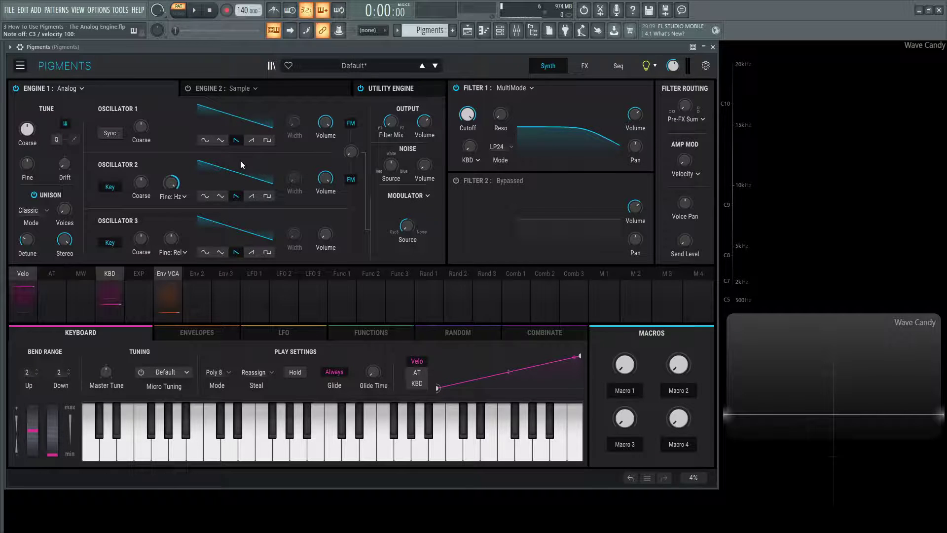
left_click(182, 196)
left_click(158, 225)
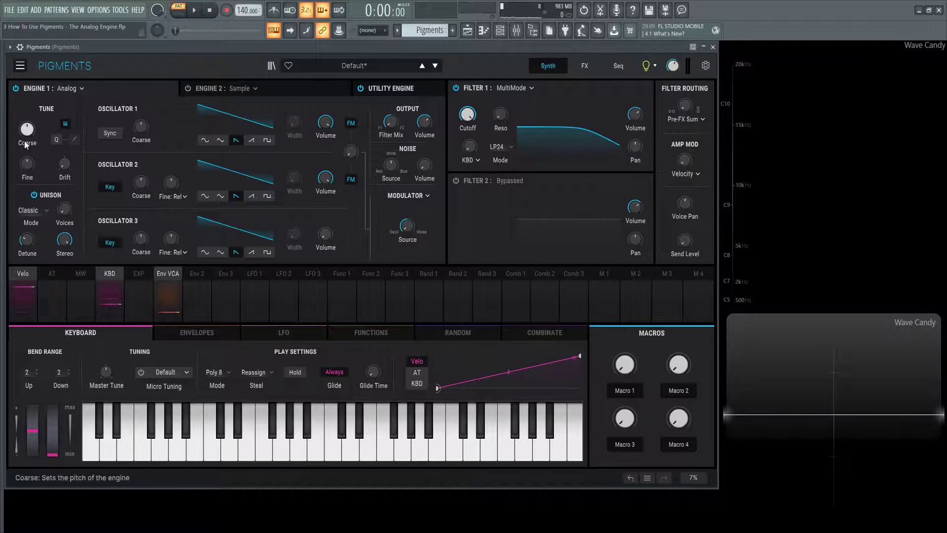
- Try engine 1's coarse tuning at 60 and about -56 semitones, and reset it to 0 semitones
left_click_drag(29, 130, 29, 79)
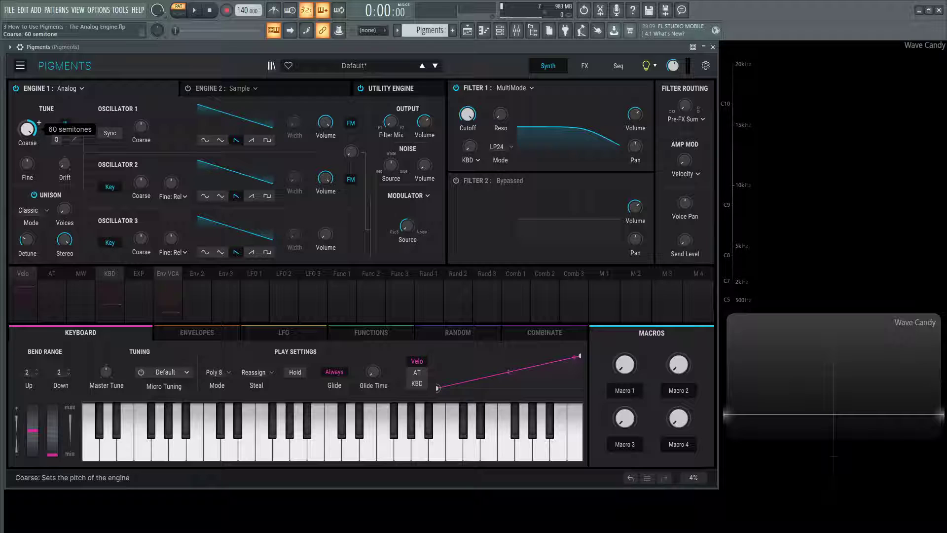
left_click_drag(27, 120, 27, 138)
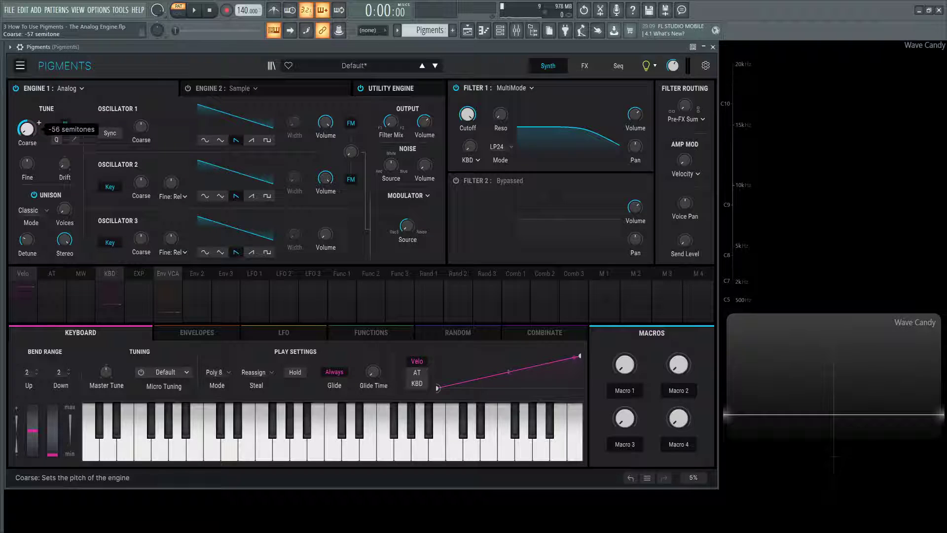
double_click(27, 131)
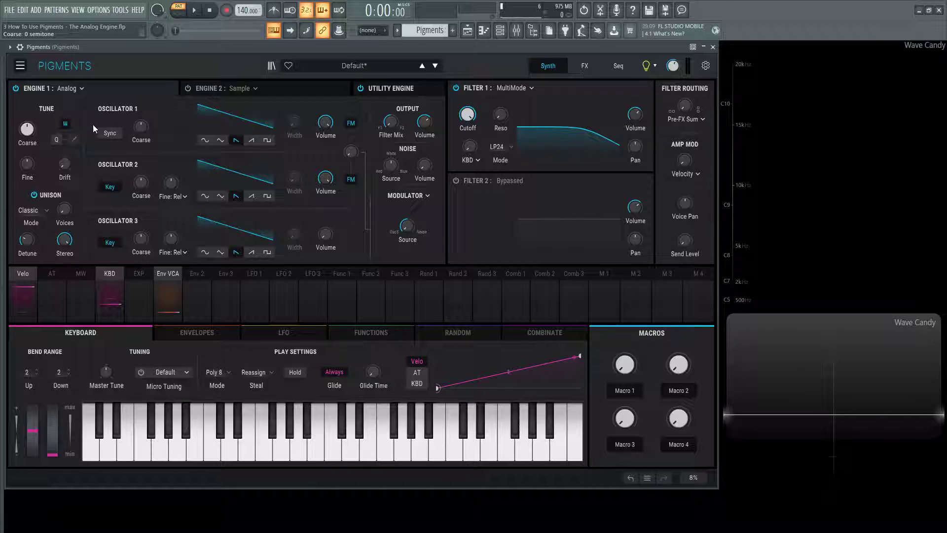
- Turn on modulation quantizing for engine 1's coarse tuning and open the Mod Quantize interval selection
left_click(58, 138)
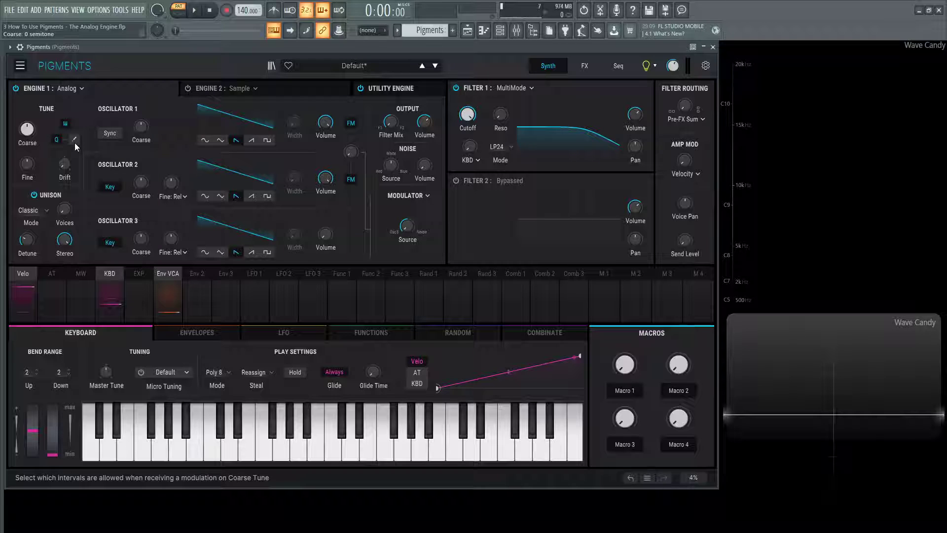
left_click(76, 140)
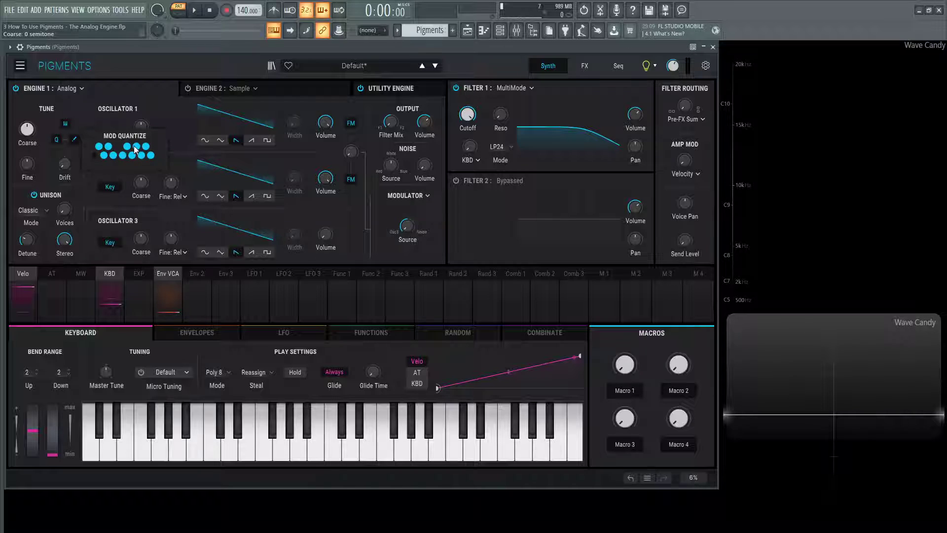
- Modulate engine 1's coarse tuning with LFO 1 at 0.33, and play a note with quantizing turned off
left_click(279, 333)
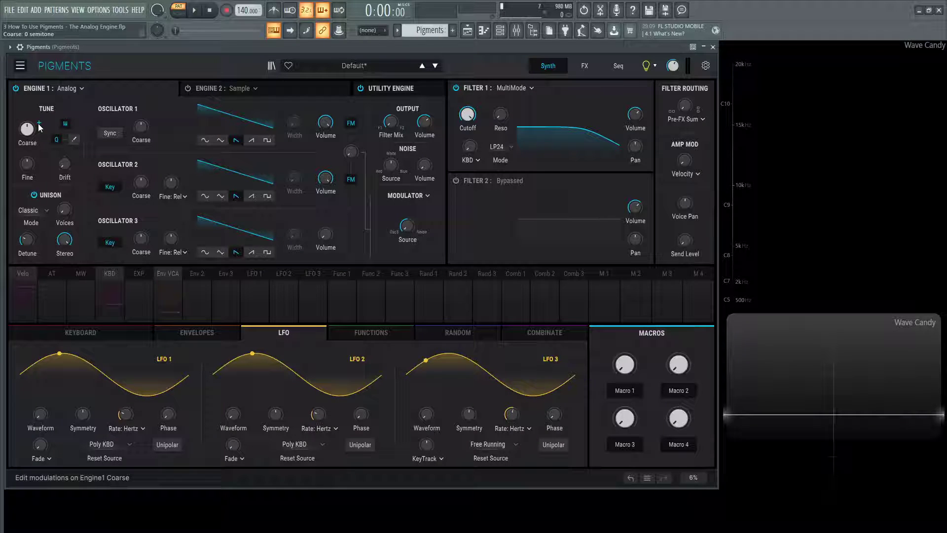
left_click(40, 122)
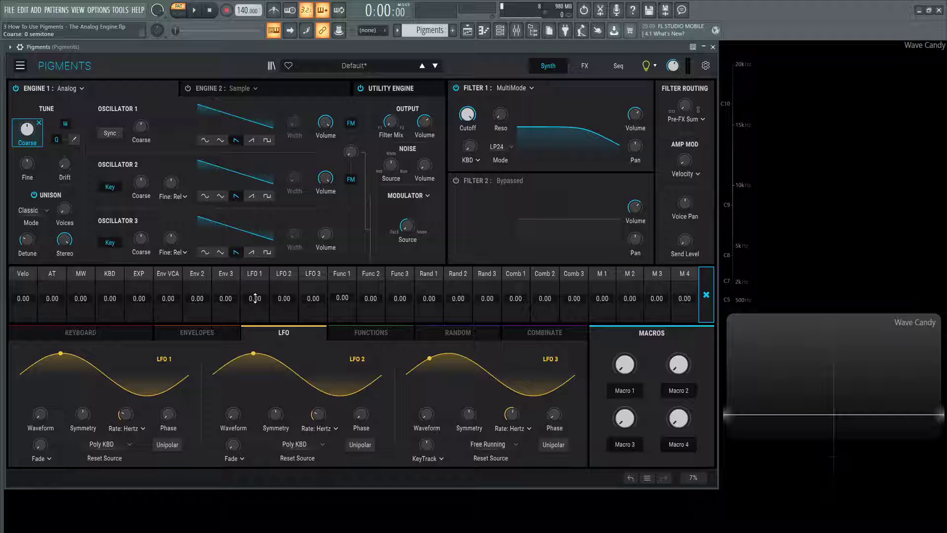
left_click_drag(255, 298, 255, 281)
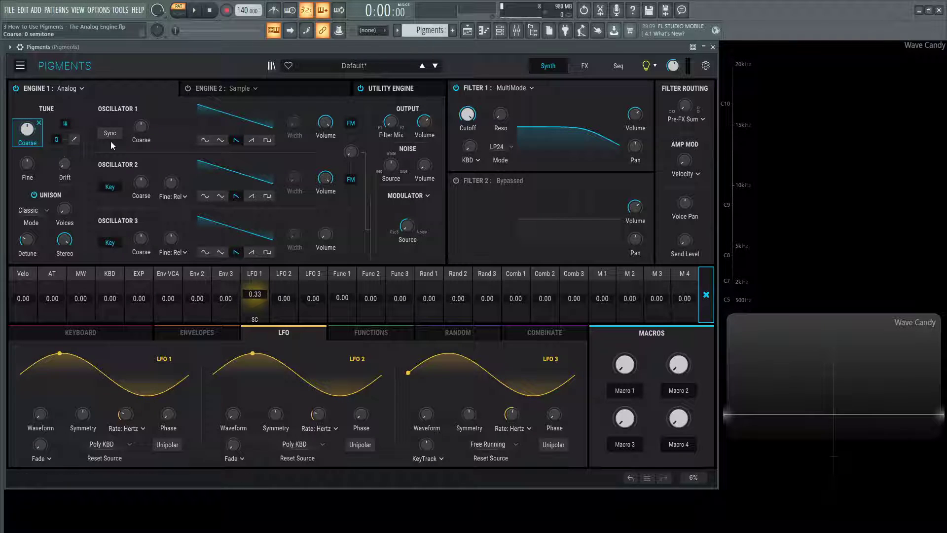
left_click(56, 140)
key("d")
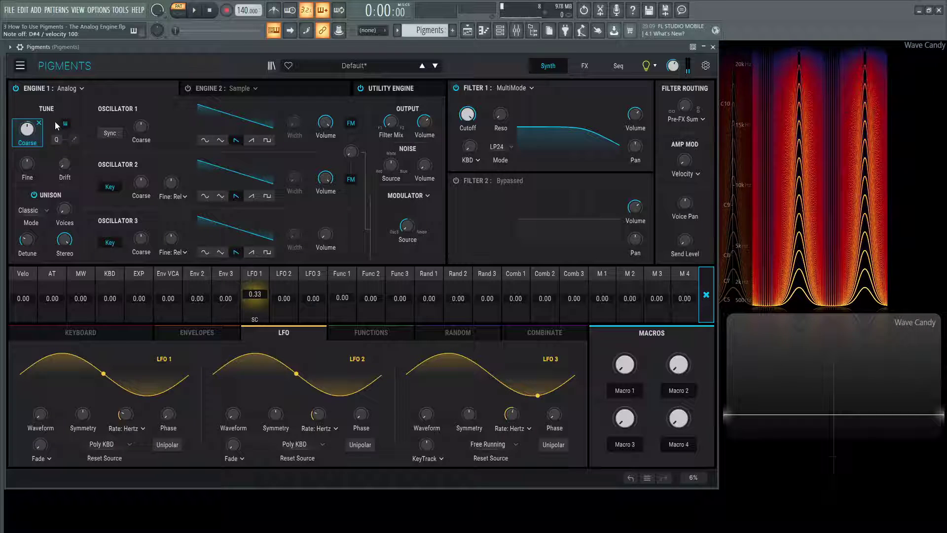
- Limit Mod Quantize to the first and fourth upper-row intervals, and play a note with quantizing on
left_click(75, 140)
left_click(108, 148)
left_click_drag(108, 153, 144, 155)
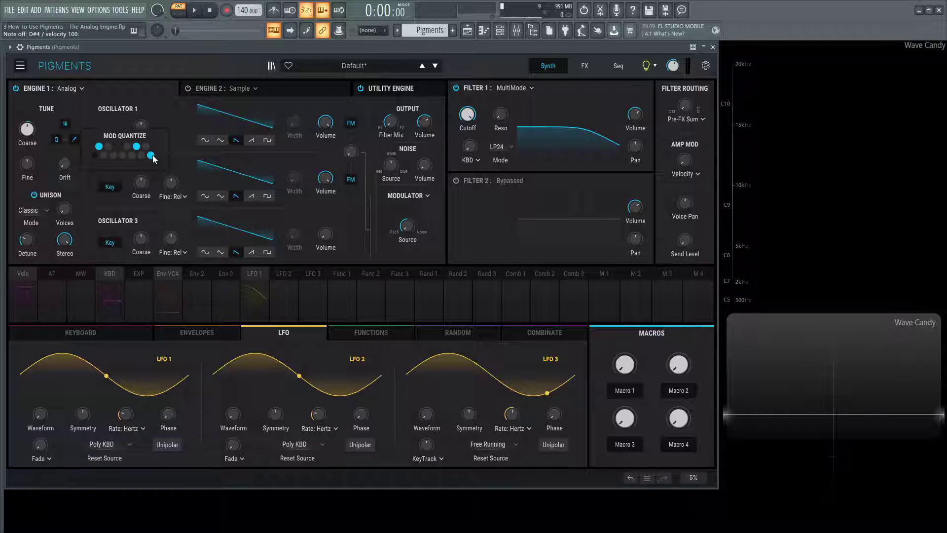
left_click(189, 130)
key("d")
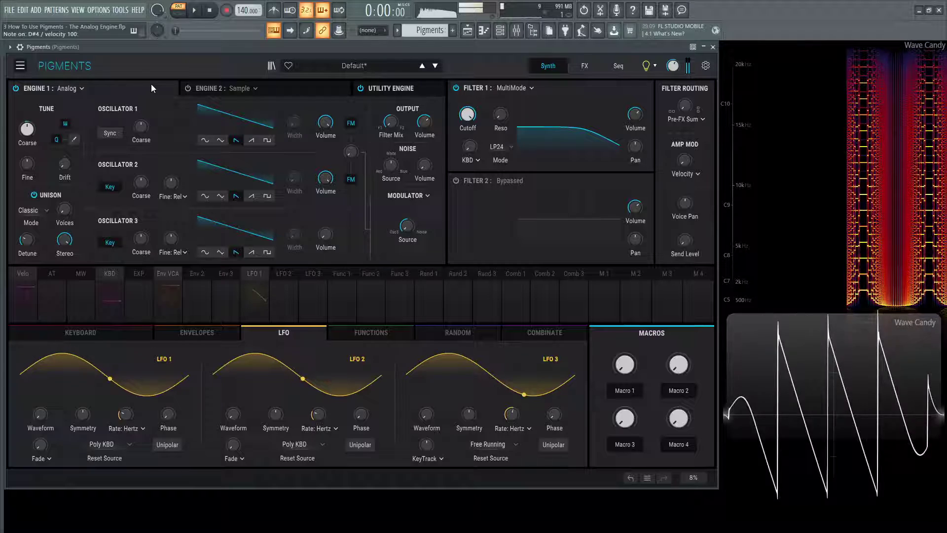
- Review the Mod Quantize intervals, turn quantizing off, and remove LFO 1's modulation from engine 1's coarse tuning
left_click(74, 140)
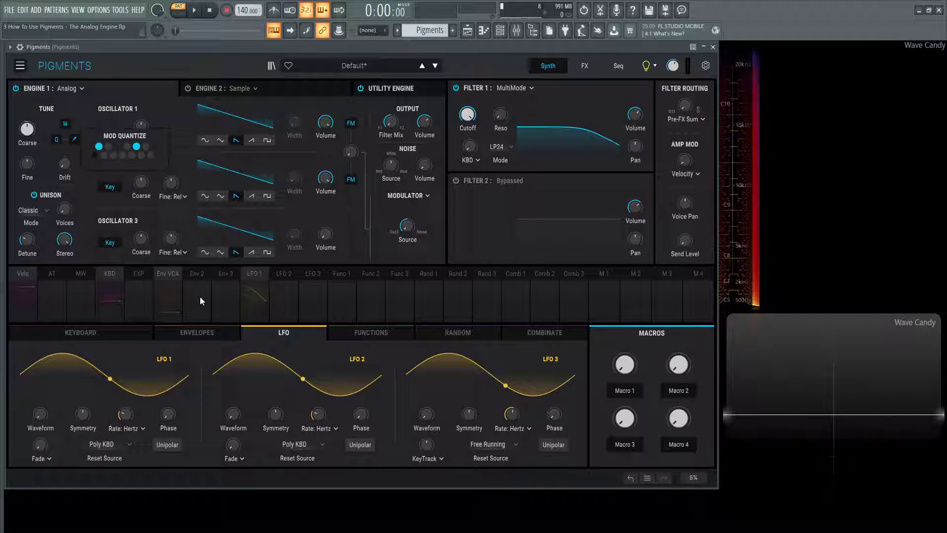
left_click(74, 142)
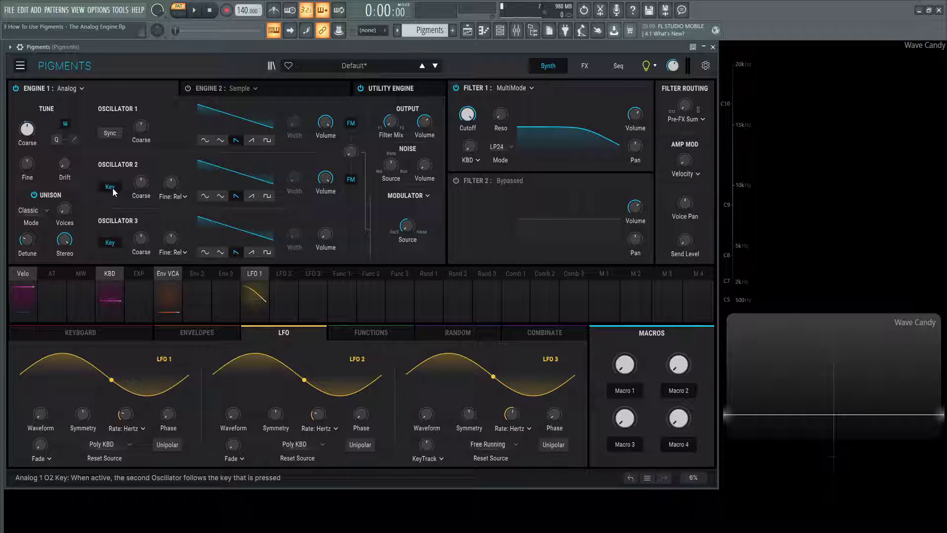
mouse_move(31, 133)
left_click(248, 296)
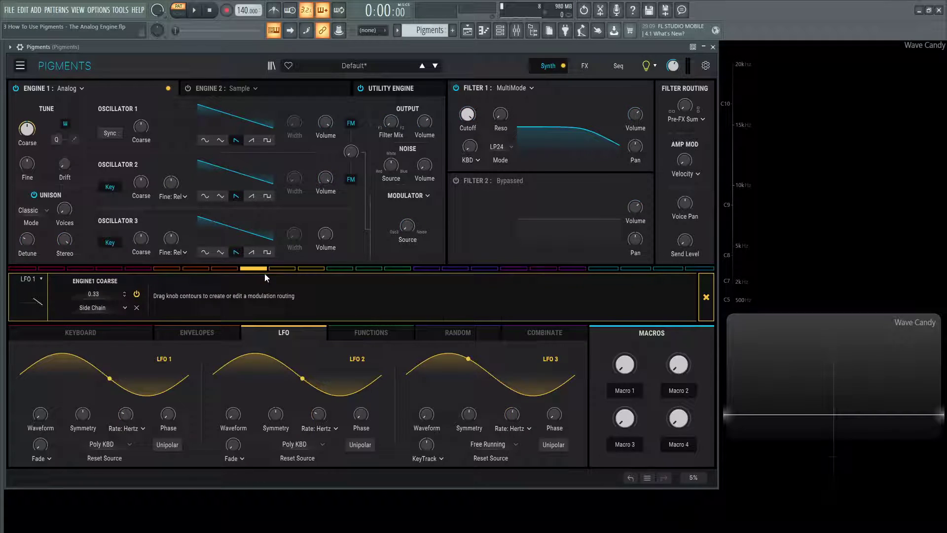
left_click(137, 308)
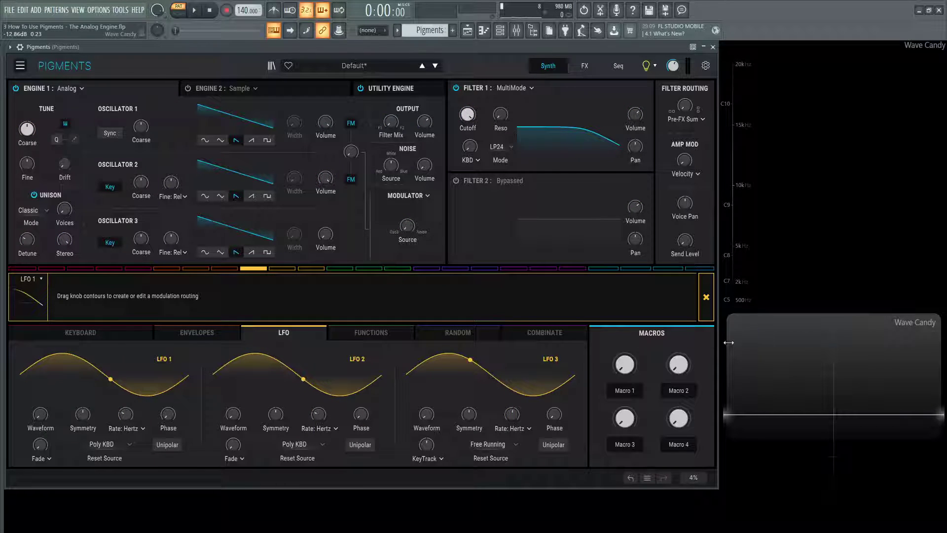
- Turn off key tracking for engine 1 and lower oscillator 2's volume to -70.0 dB
left_click(68, 125)
left_click_drag(328, 178, 328, 237)
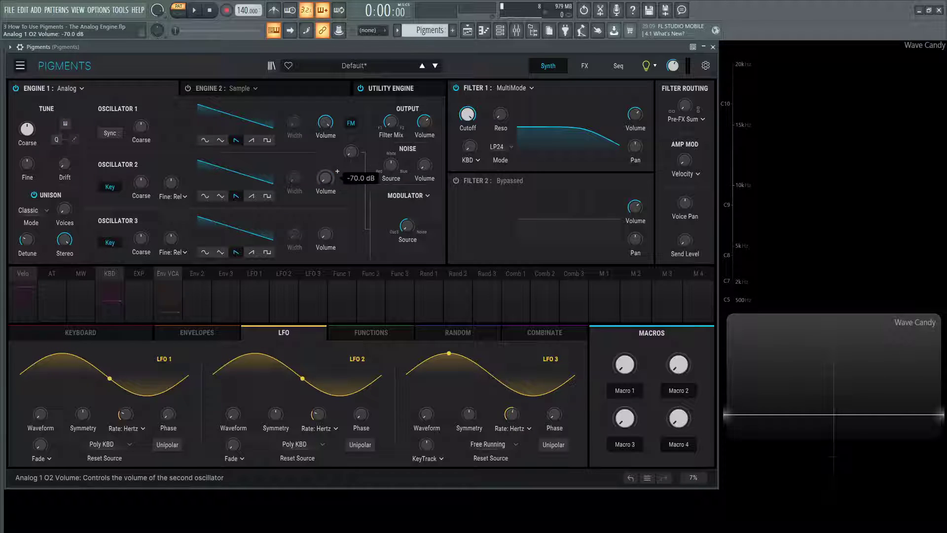
- Play several different notes with the on-screen keyboard displayed to hear the engine without key tracking
key("r")
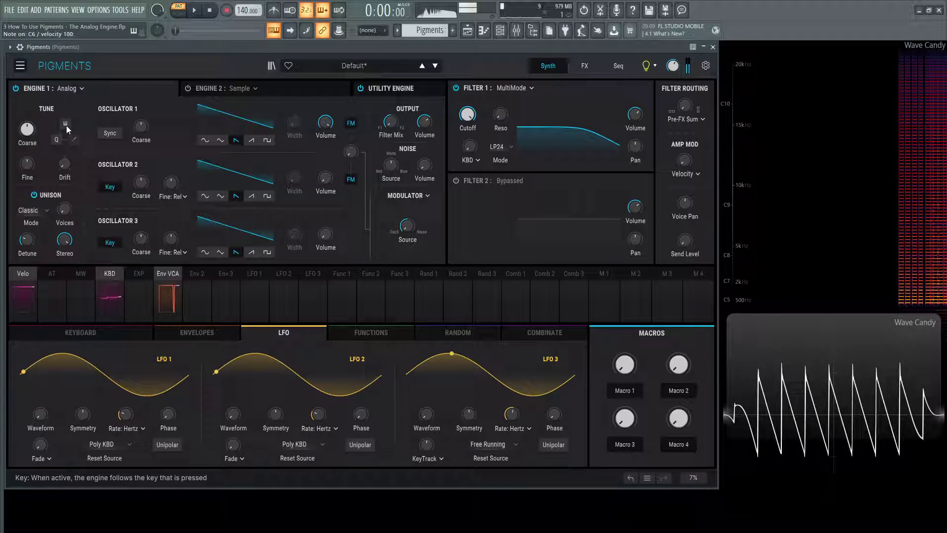
key("6")
left_click(117, 335)
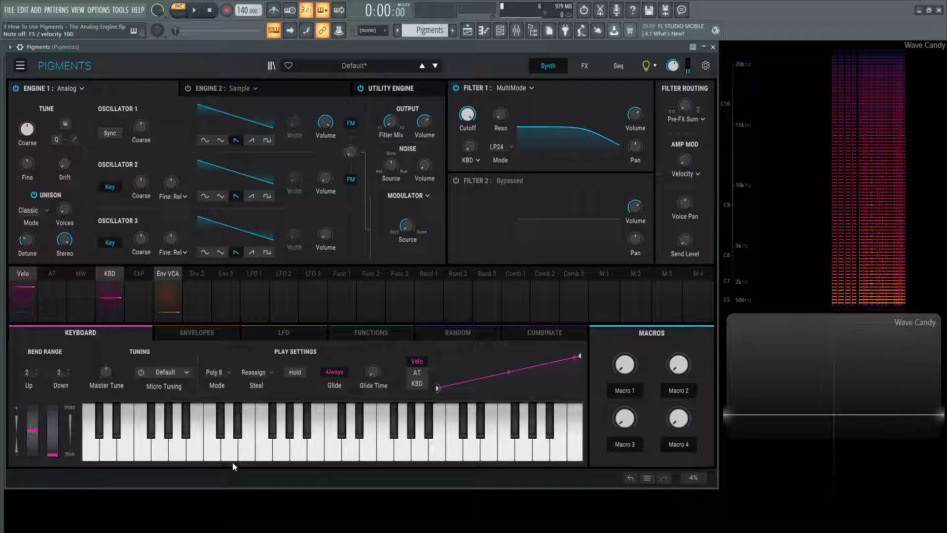
key("u")
key("t")
key("r")
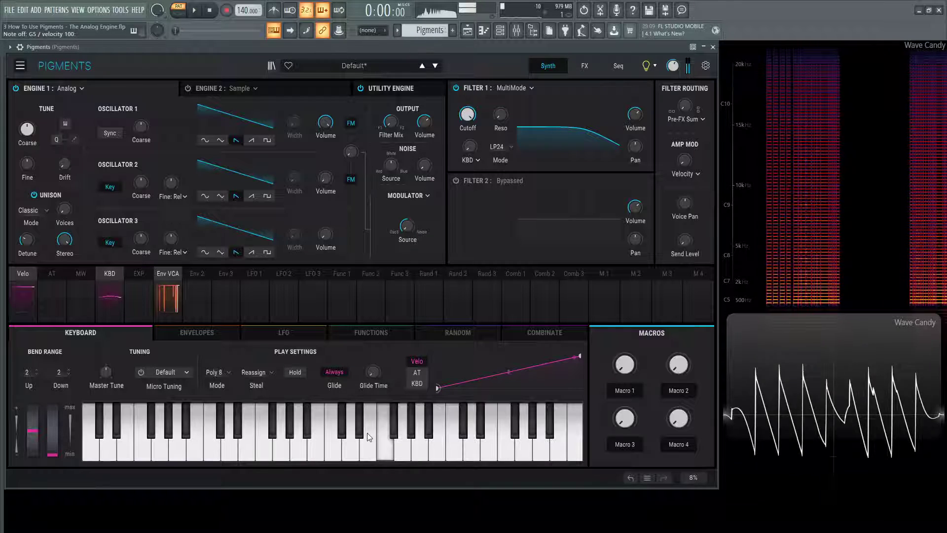
key("3")
- Turn engine 1's key tracking back on and play different notes to hear the pitch follow the keys
left_click(65, 124)
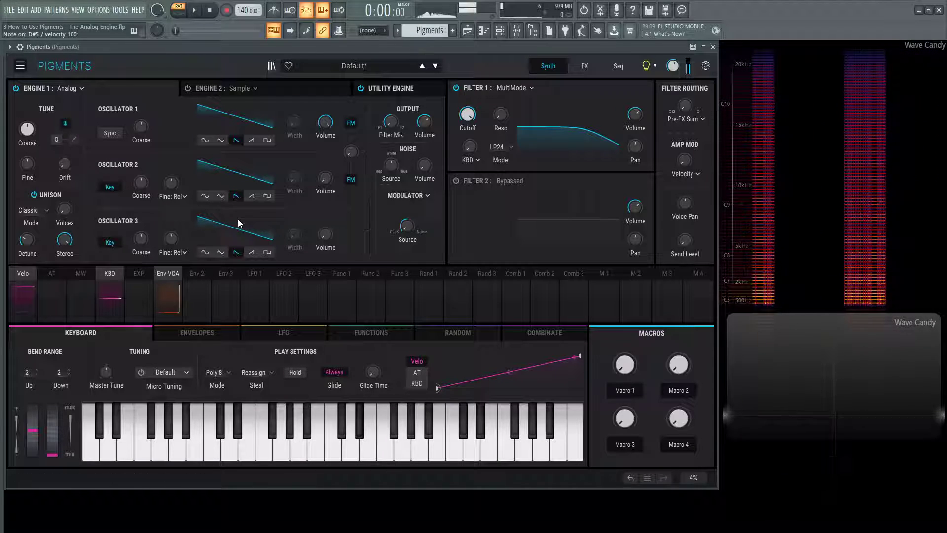
key("w")
key("x")
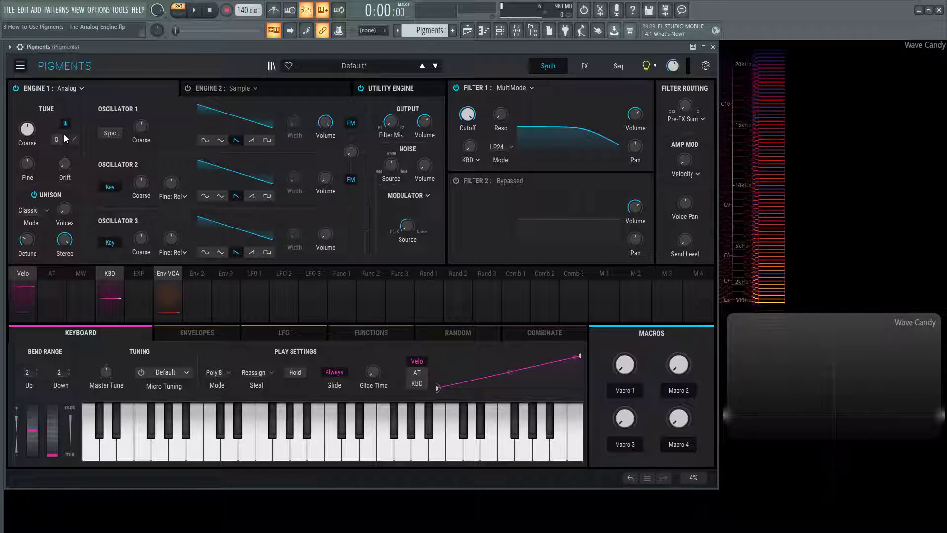
- Try engine 1's fine tuning at -1.00 semitone and reset it to 0 semitones
mouse_move(28, 164)
left_mouse_down()
mouse_move(27, 147)
mouse_move(28, 168)
left_mouse_up()
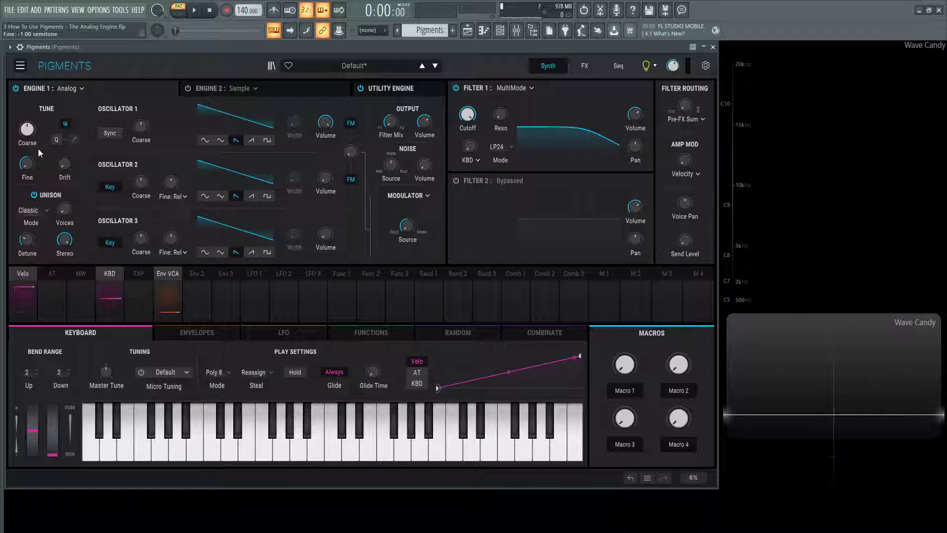
mouse_move(30, 164)
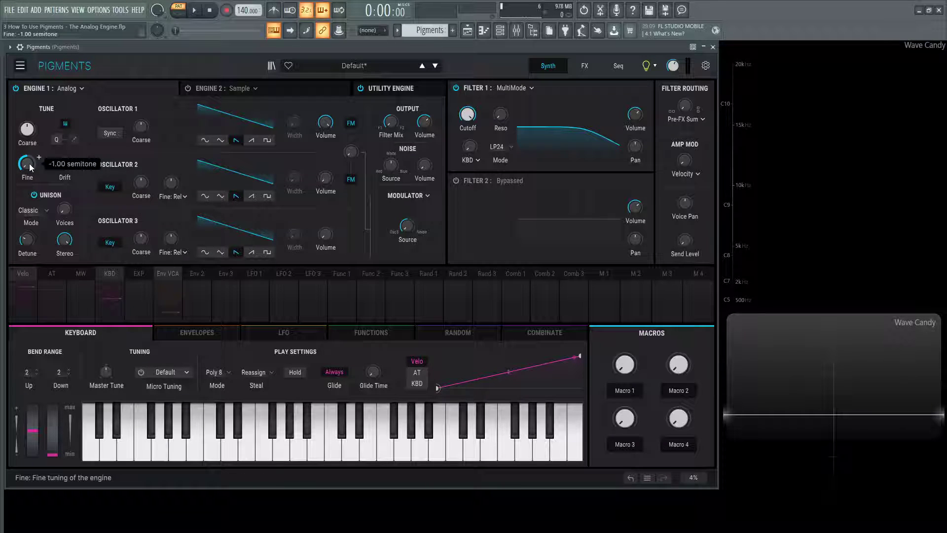
double_click(29, 164)
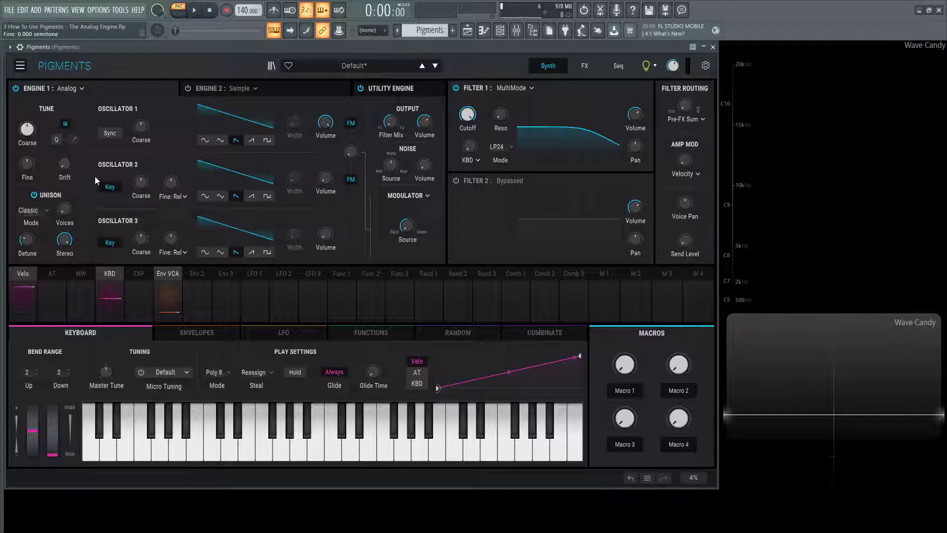
- Raise oscillator 2's volume and repeat the same note to compare engine 1's drift settings, finishing with drift at 0.00
mouse_move(65, 164)
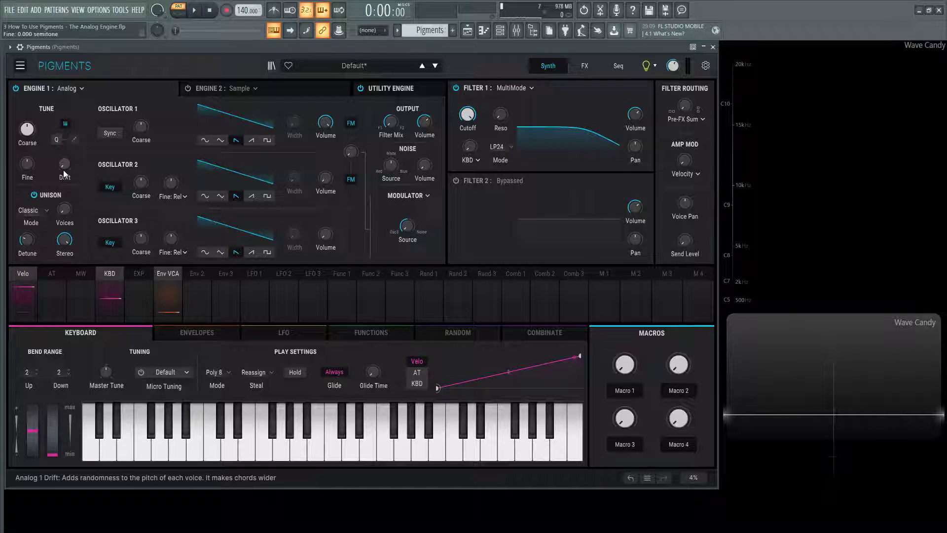
left_click_drag(64, 164, 65, 162)
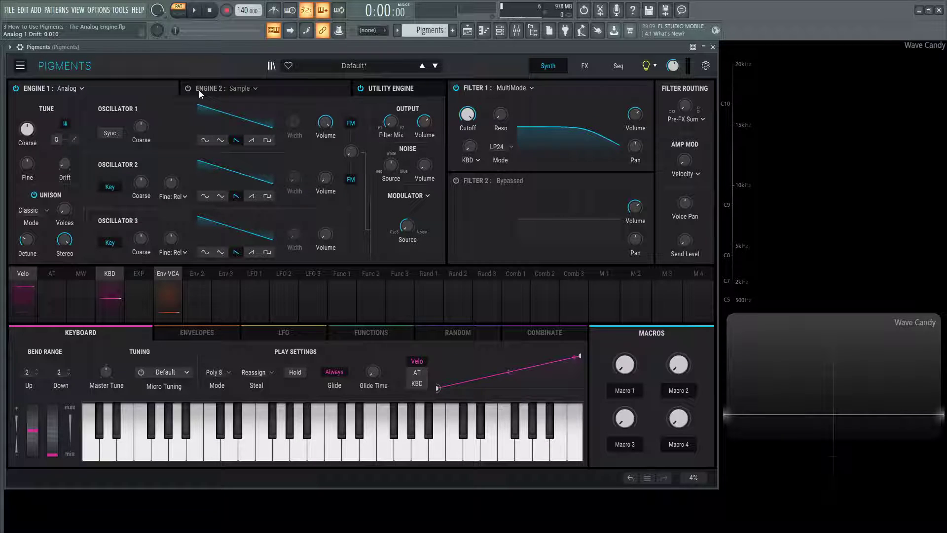
key("b")
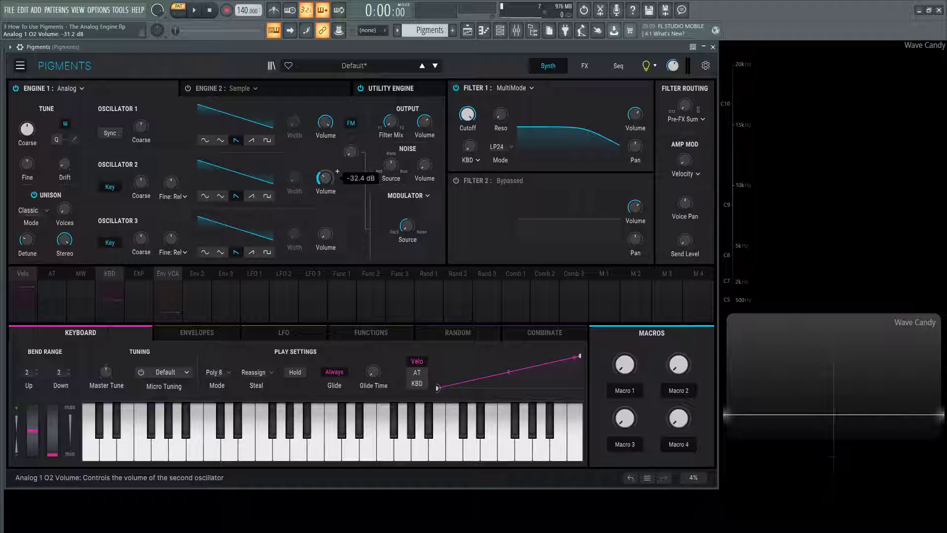
key("b")
key("b")
key("b")
key("b")
key("b")
key("b")
key("b")
key("b")
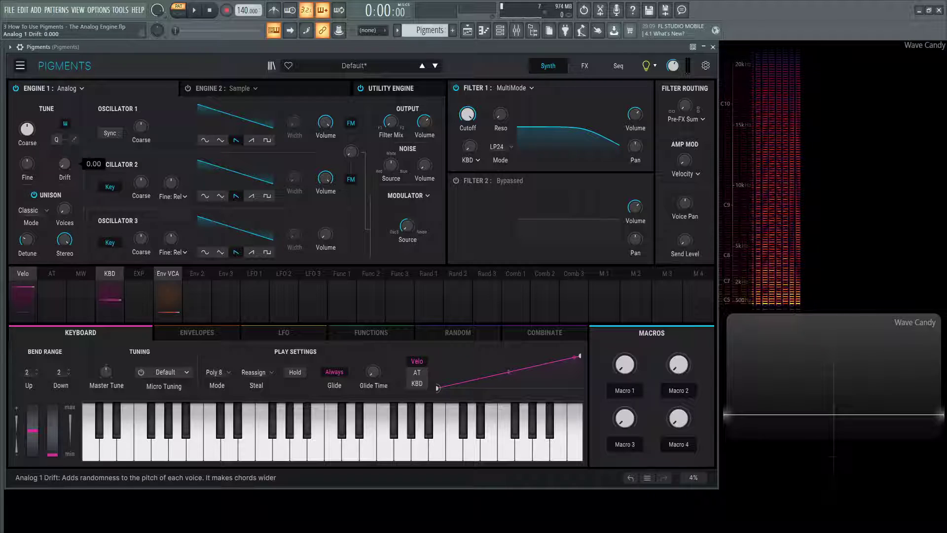
- Play the same note repeatedly with engine 1's drift at 0.00 to hear it without pitch variation
key("b")
key("b")
key("b")
key("b")
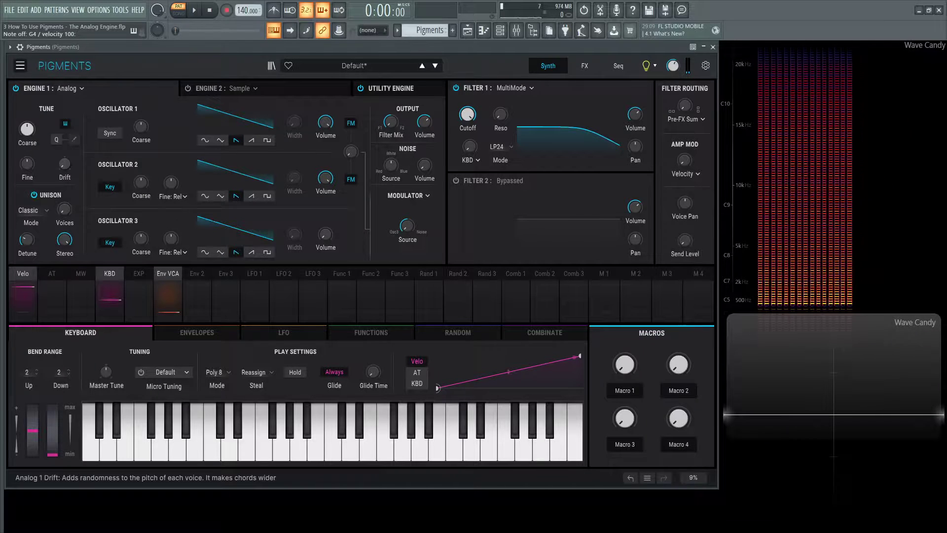
- Set engine 1's drift to 0.010 and repeat the same note to hear the random pitch variation
mouse_move(64, 164)
left_click_drag(65, 164, 64, 162)
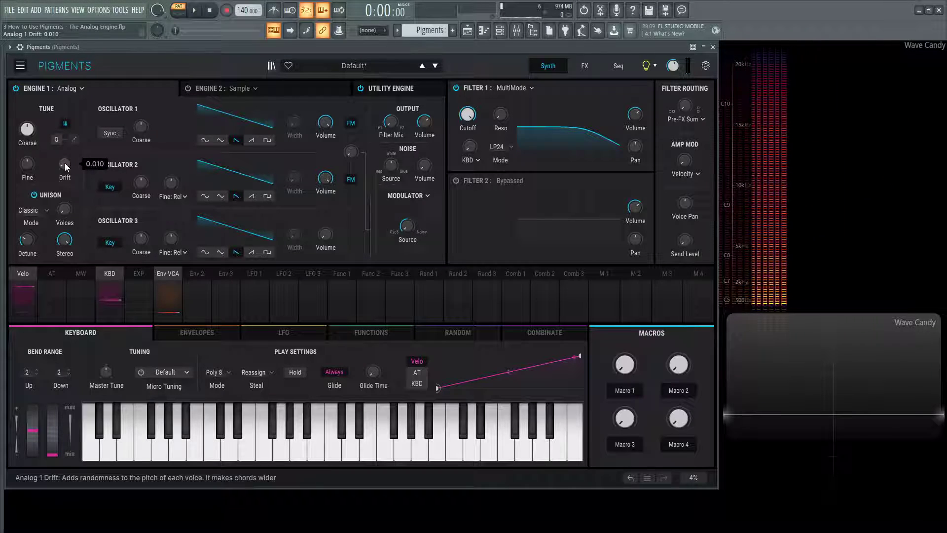
mouse_move(133, 172)
key("b")
key("b")
key("b")
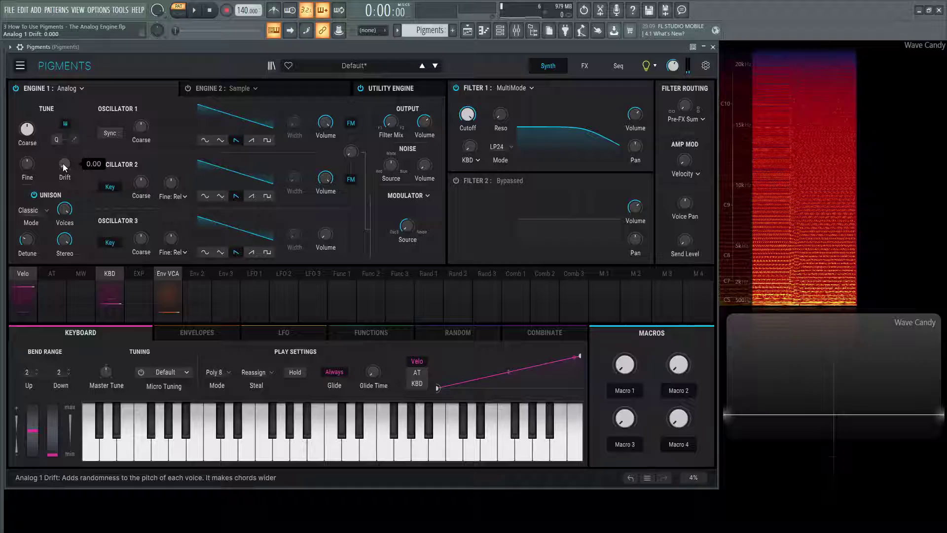
- Play several different chords across the octaves with engine 1's drift at 0.00
key("z")
key("i")
key("o")
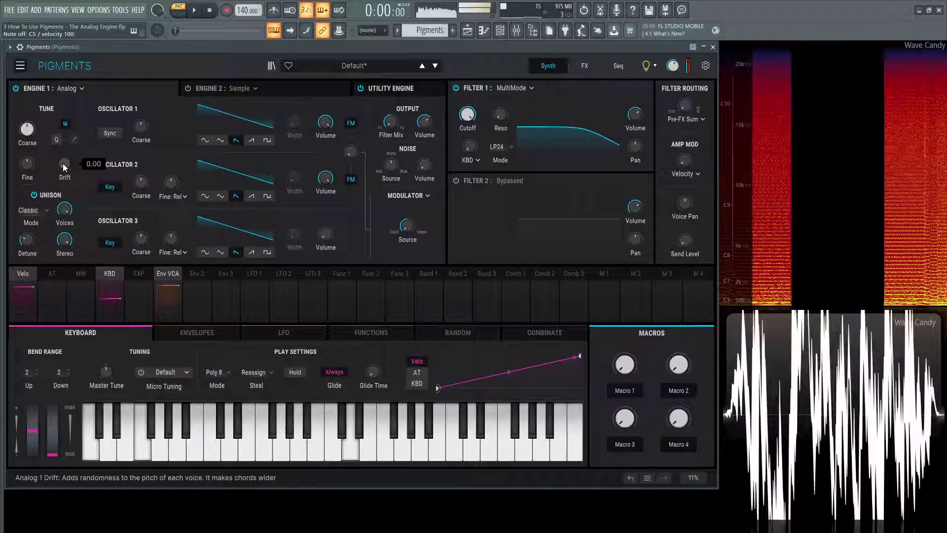
key("v")
key("b")
key("bracketleft")
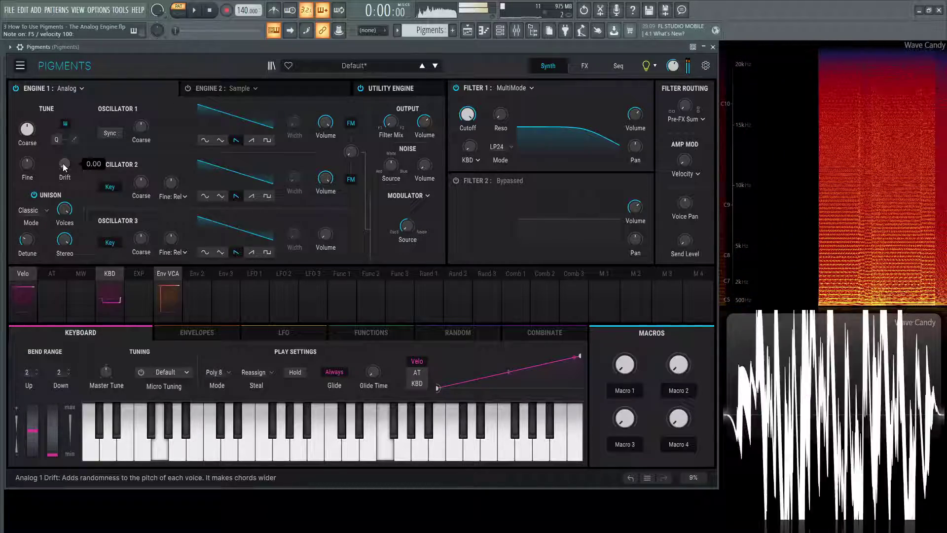
key("v")
key("o")
key("i")
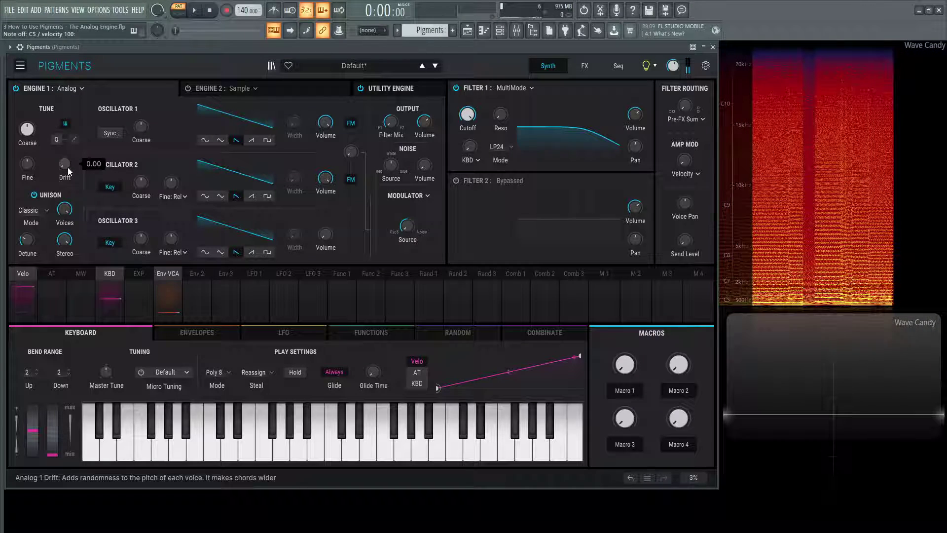
- Set engine 1's drift to 0.010 and lower oscillator 2's volume to -70.0 dB
left_click_drag(64, 164, 66, 167)
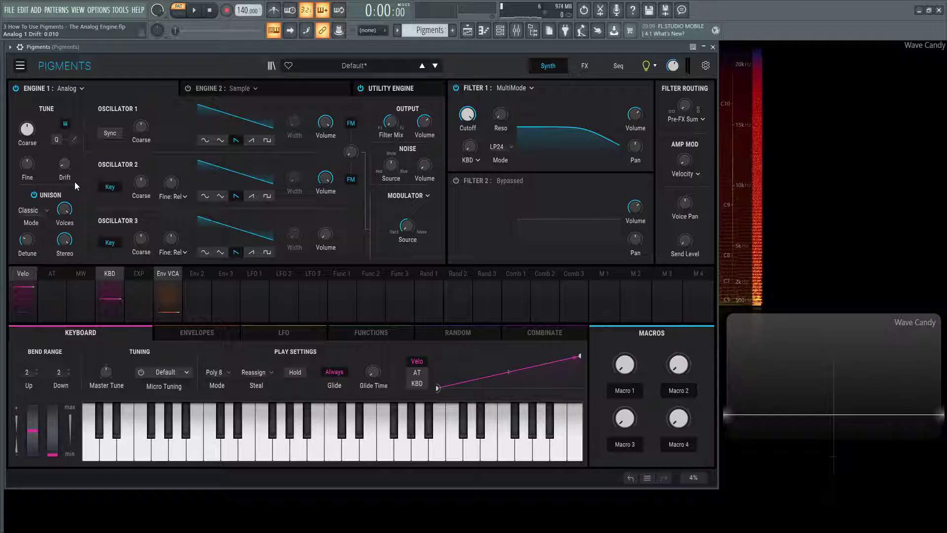
mouse_move(64, 168)
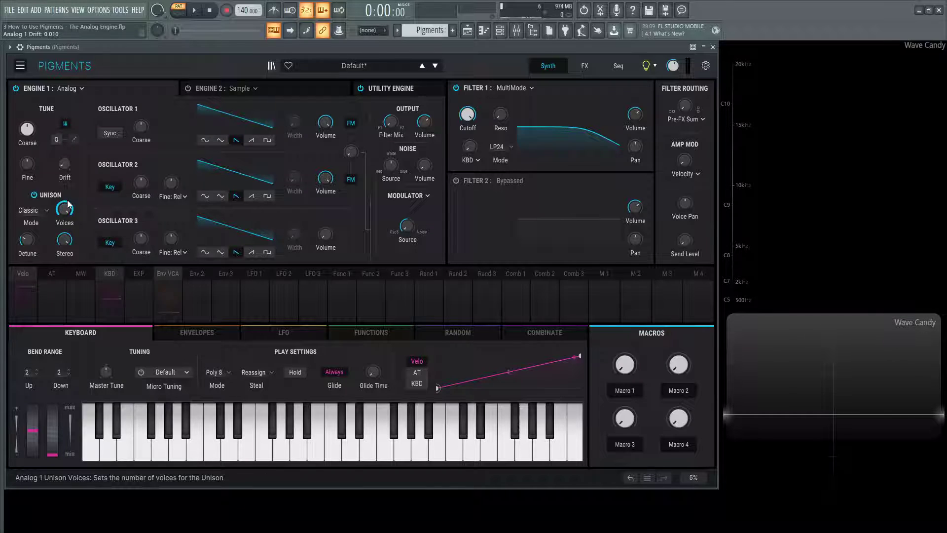
mouse_move(77, 210)
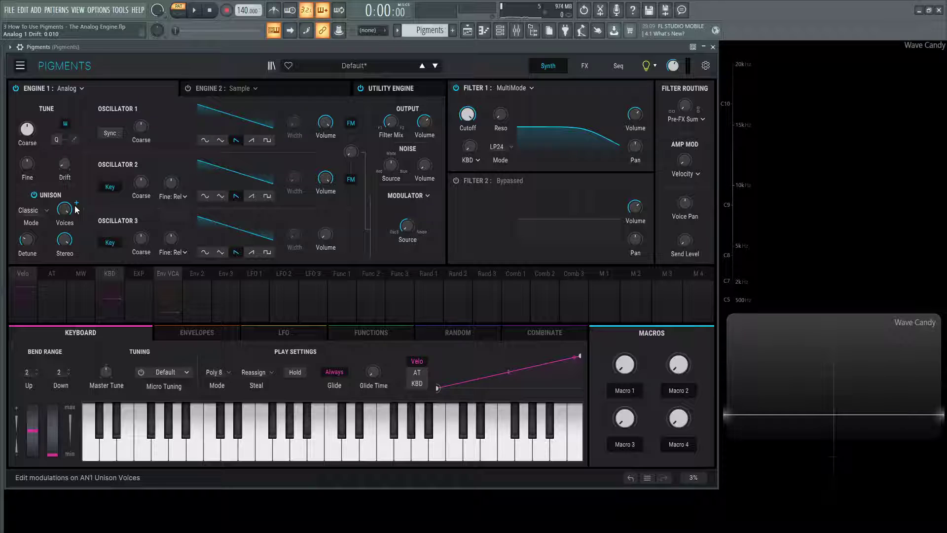
mouse_move(326, 186)
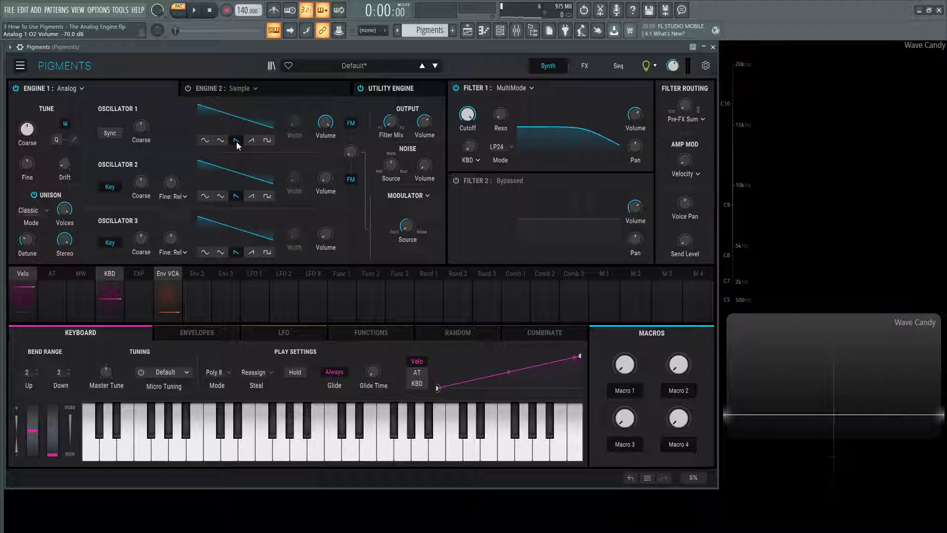
- Adjust engine 1's number of unison voices and its unison stereo spread
left_click(34, 195)
left_click_drag(64, 209, 65, 202)
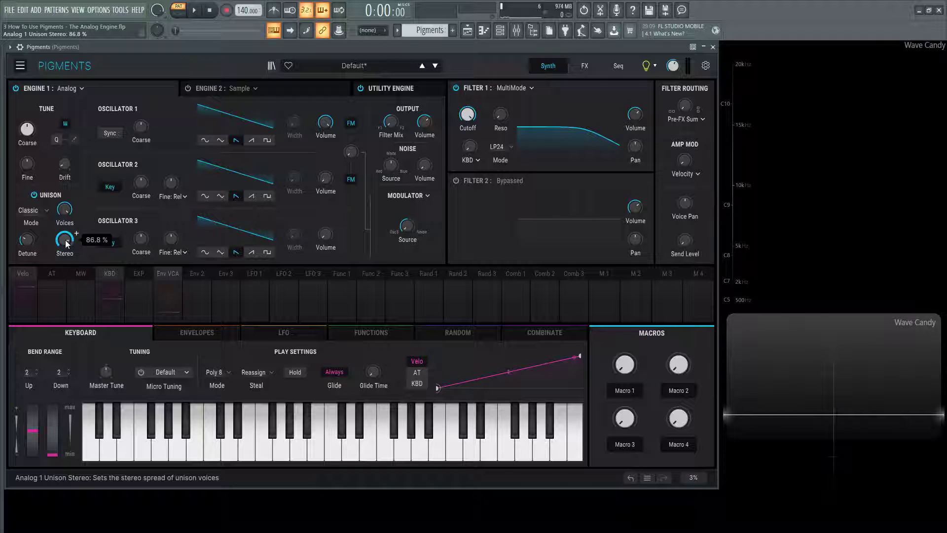
left_click_drag(65, 239, 29, 240)
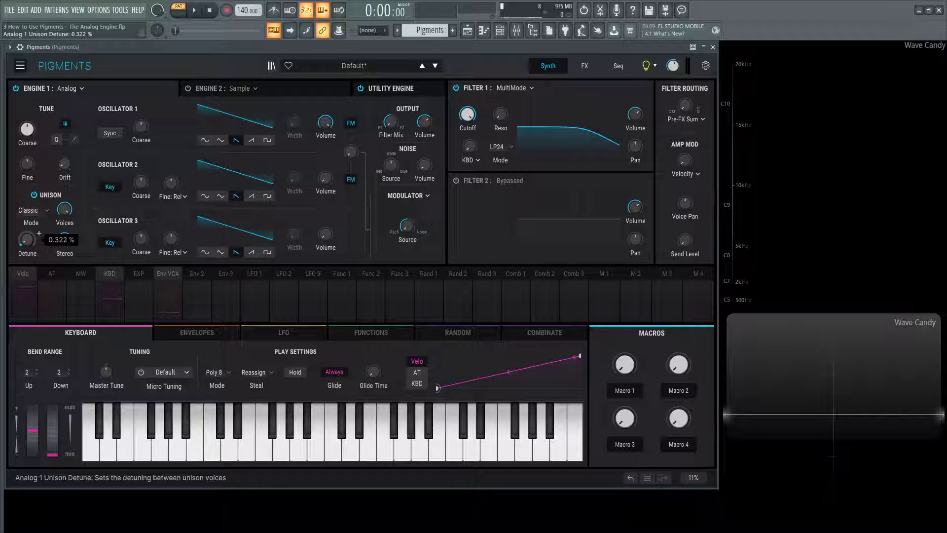
- Sweep engine 1's unison detune from 0.00 % to 100 % while playing C3, and bring it back down to a low amount
double_click(28, 238)
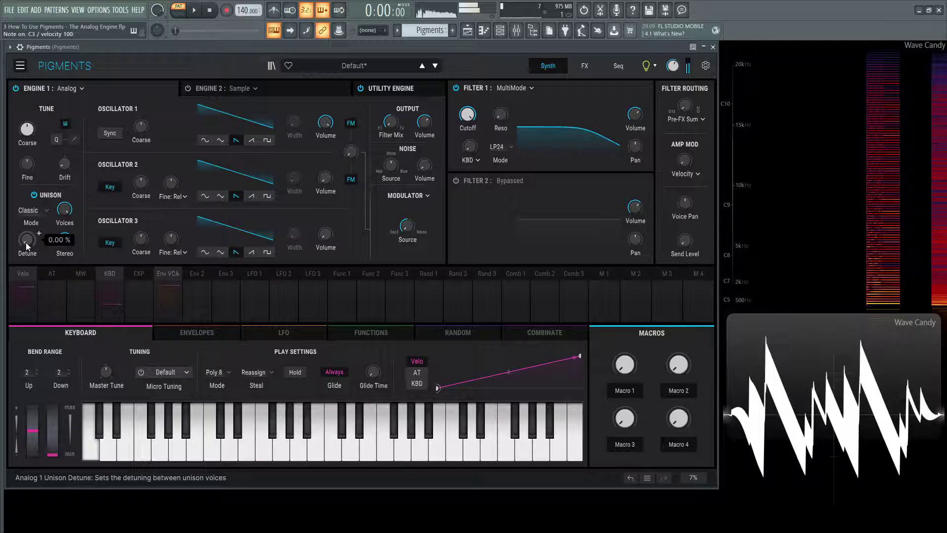
left_click_drag(26, 242, 25, 173)
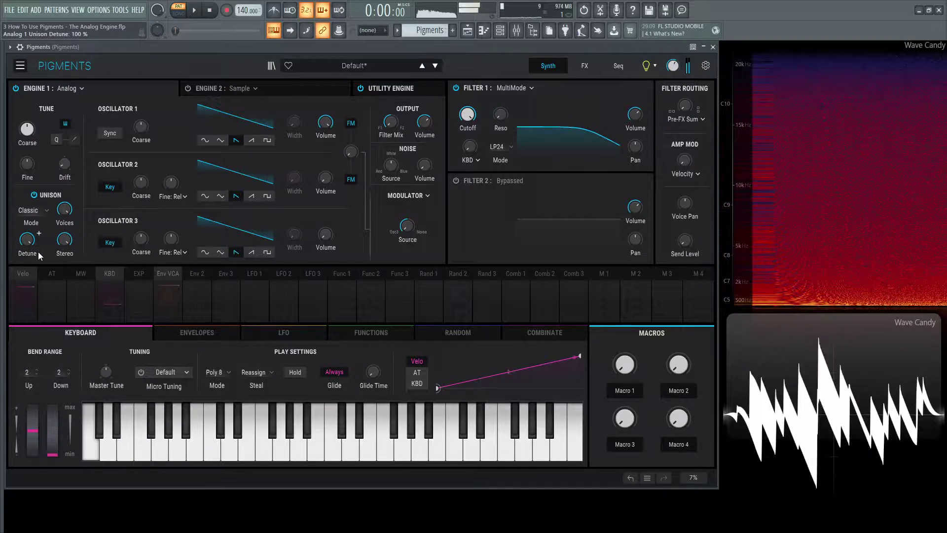
mouse_move(29, 241)
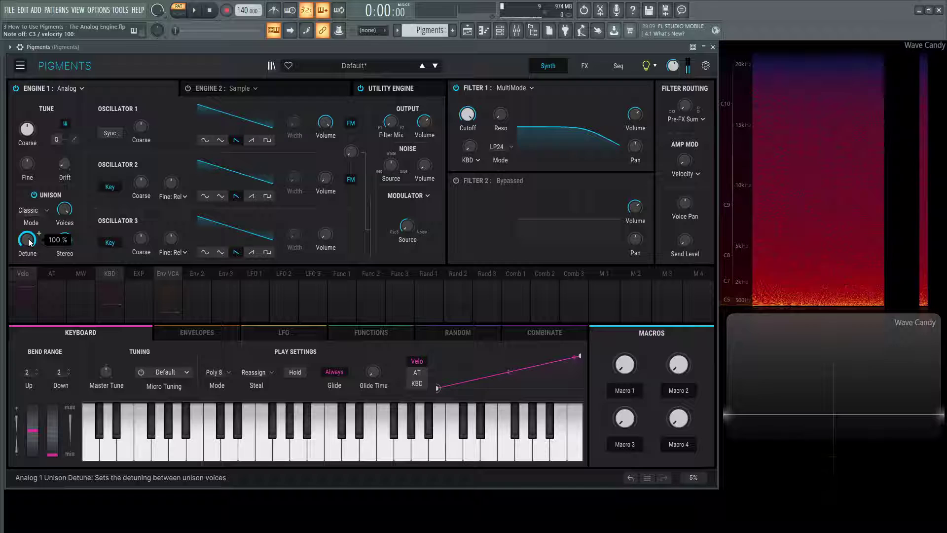
scroll(29, 240, "down", 12)
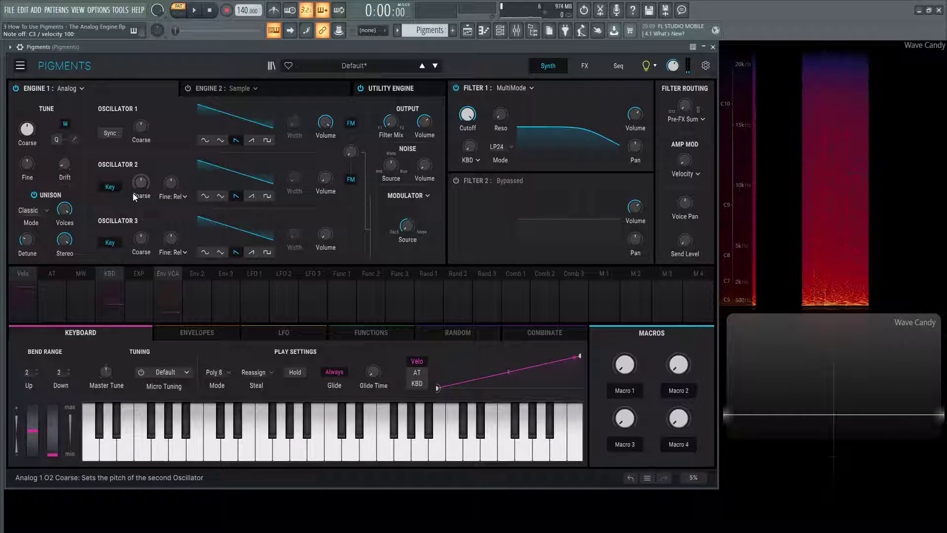
- Switch engine 1's unison mode to Chord and play C3 several times to hear the chord voicing
left_click(37, 211)
left_click(105, 251)
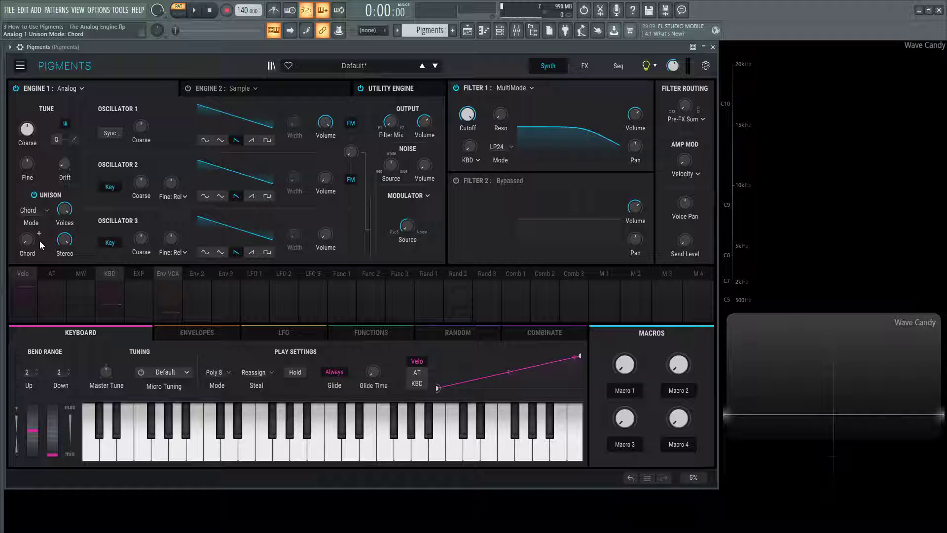
key("z")
key("z")
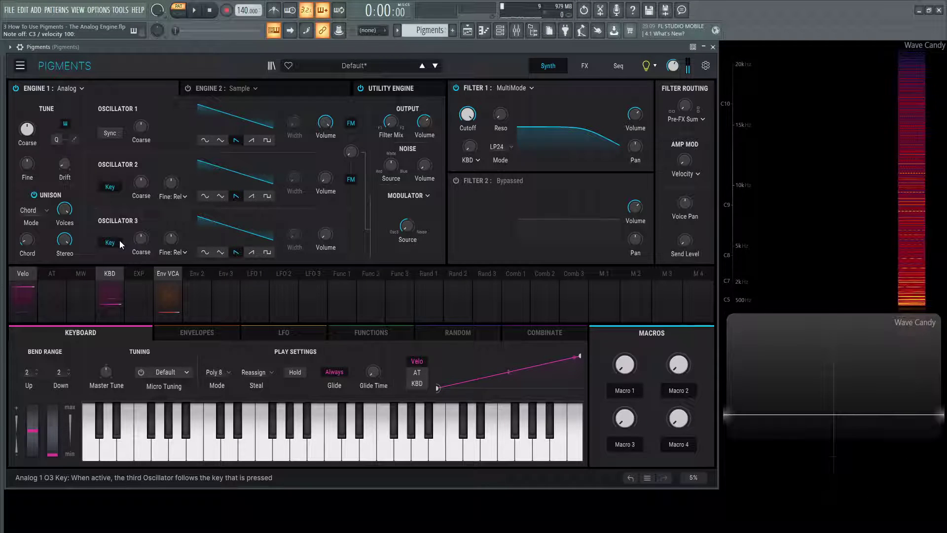
key("z")
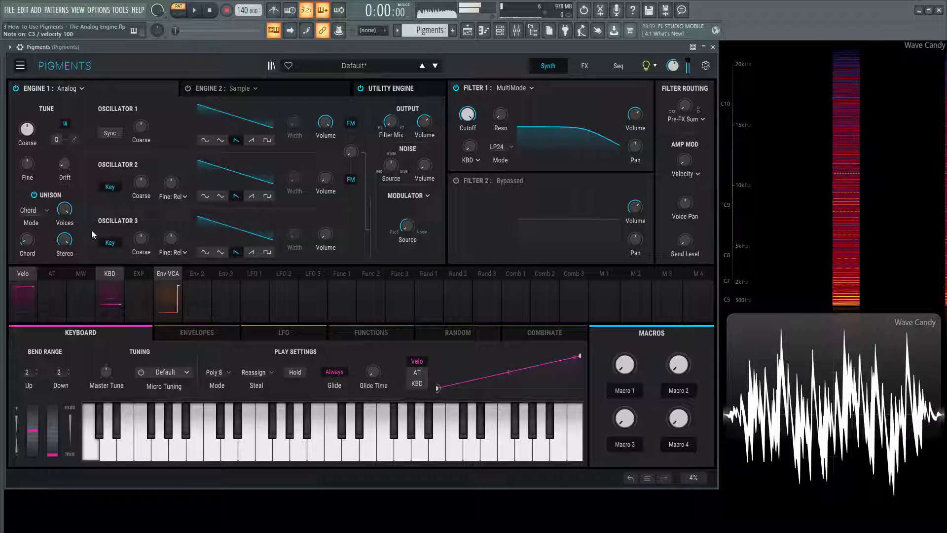
- Set the unison chord to 5 while playing C3, and try 2.00 unison voices before raising the count again
mouse_move(25, 242)
left_mouse_down()
mouse_move(26, 212)
mouse_move(26, 269)
mouse_move(33, 252)
left_mouse_up()
key("z")
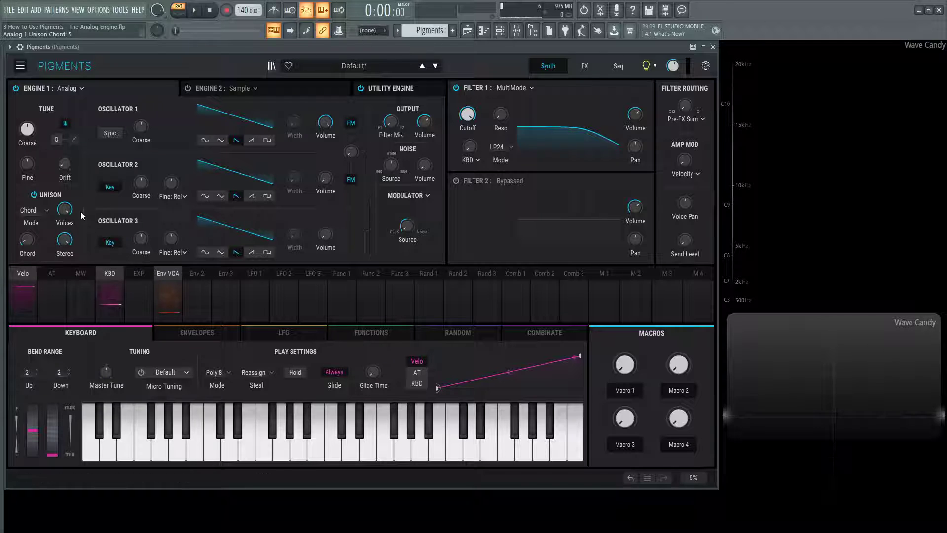
left_click_drag(65, 209, 66, 220)
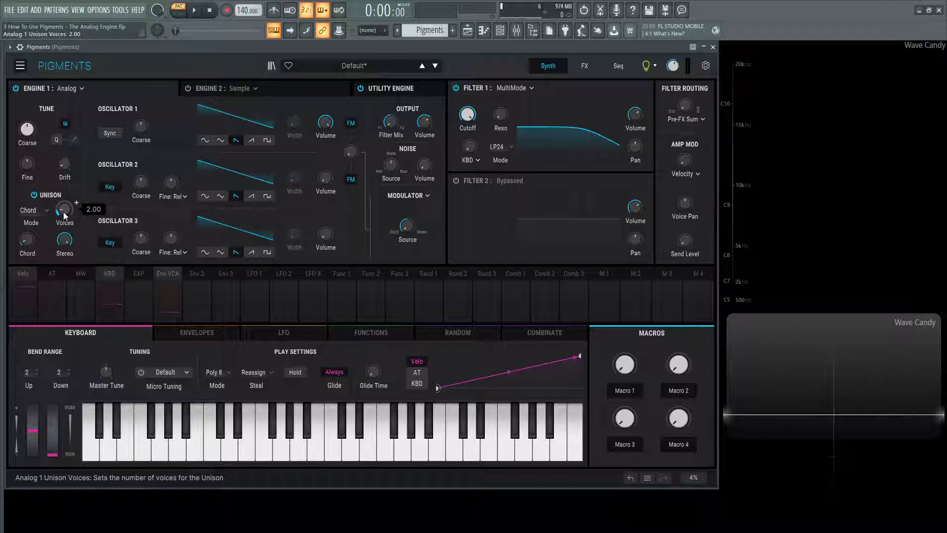
scroll(63, 212, "up", 6)
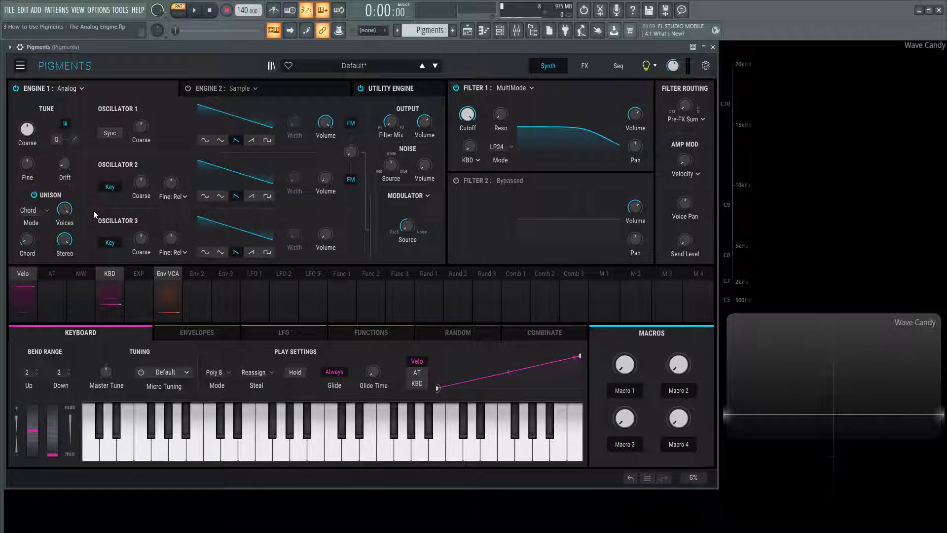
- Switch engine 1's unison mode to Super and raise its mix and detune while playing C3
left_click(43, 210)
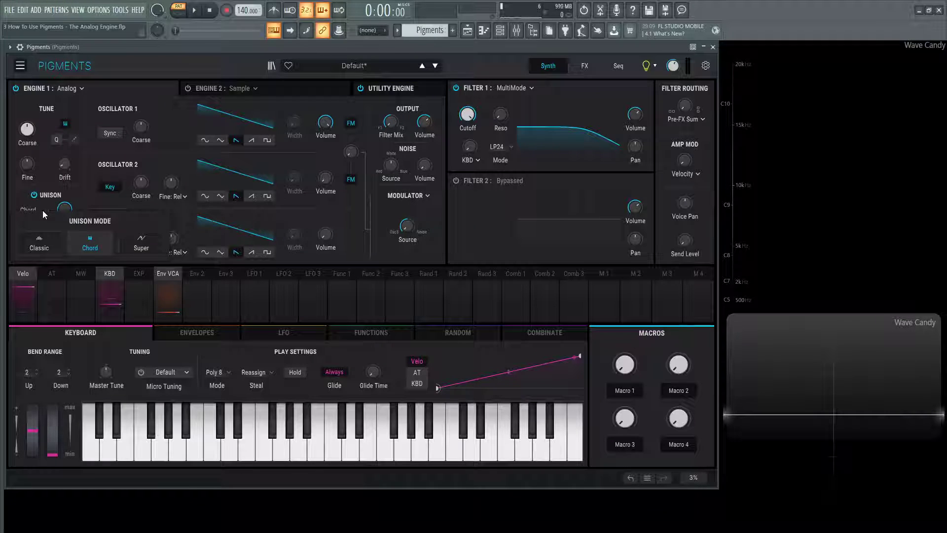
left_click(124, 244)
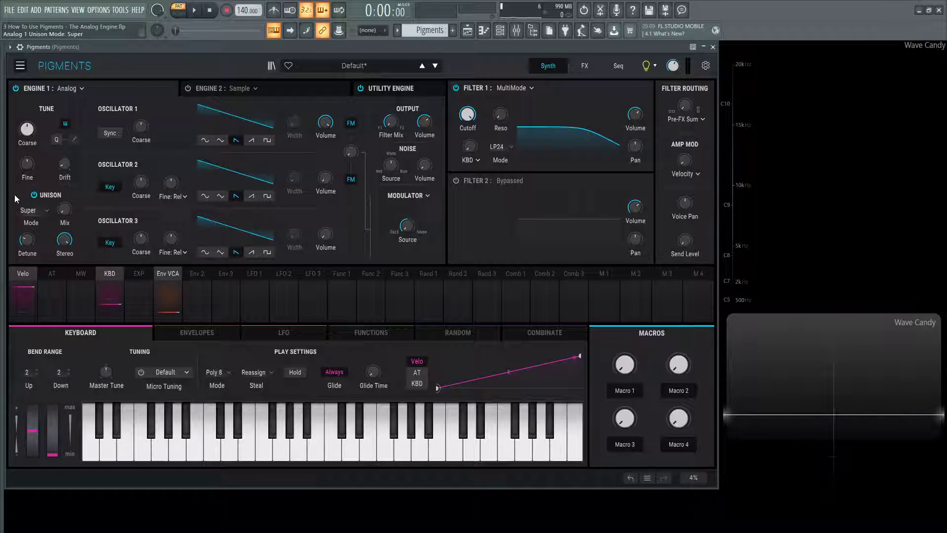
key("z")
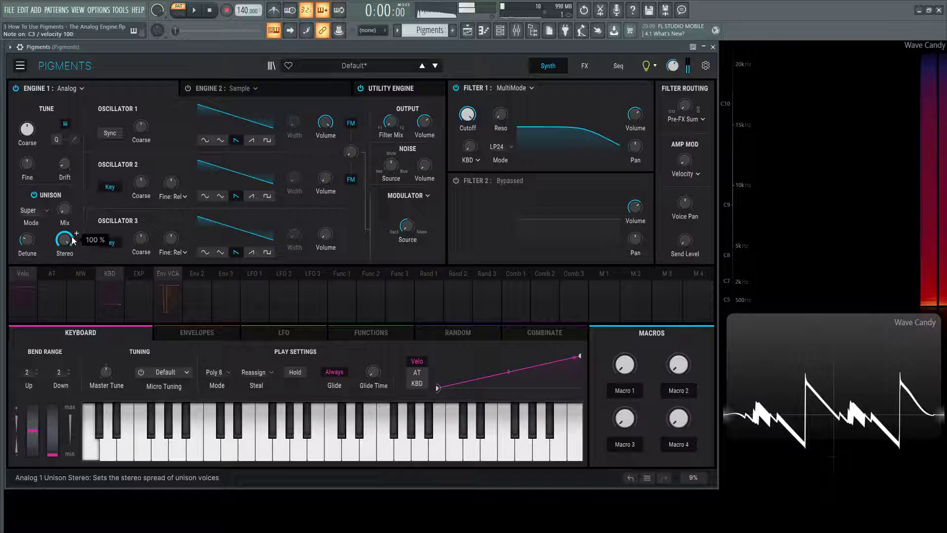
left_click_drag(66, 211, 65, 133)
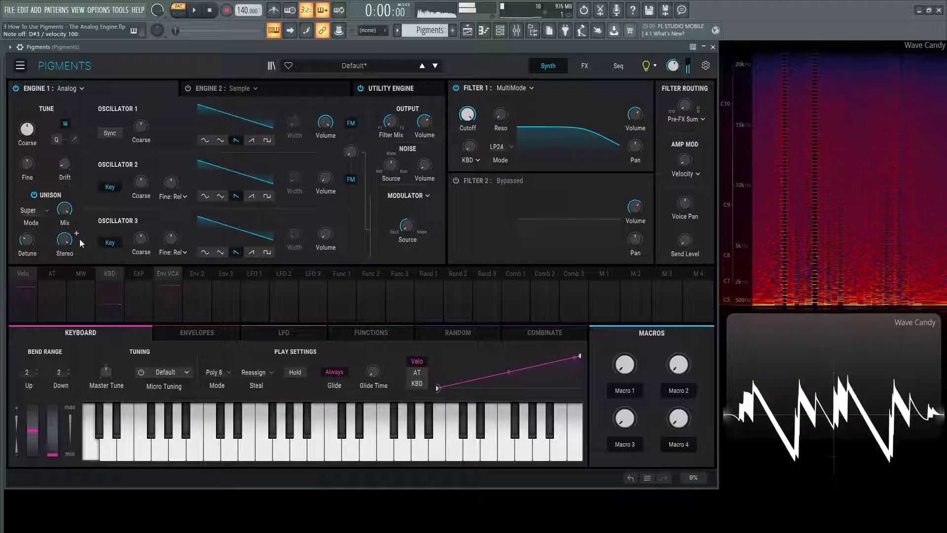
mouse_move(34, 240)
left_mouse_down()
mouse_move(34, 209)
mouse_move(34, 227)
left_mouse_up()
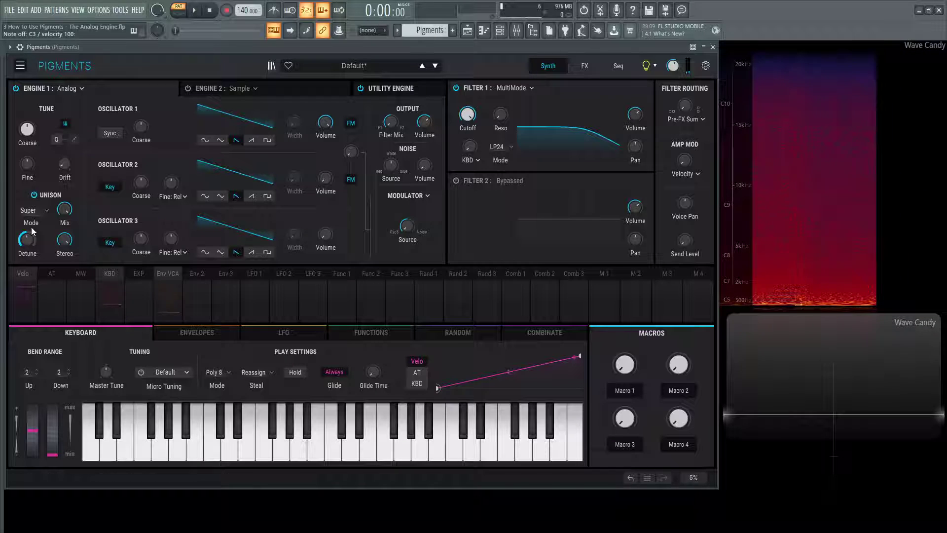
- Return engine 1's unison mode to Classic
left_click(31, 212)
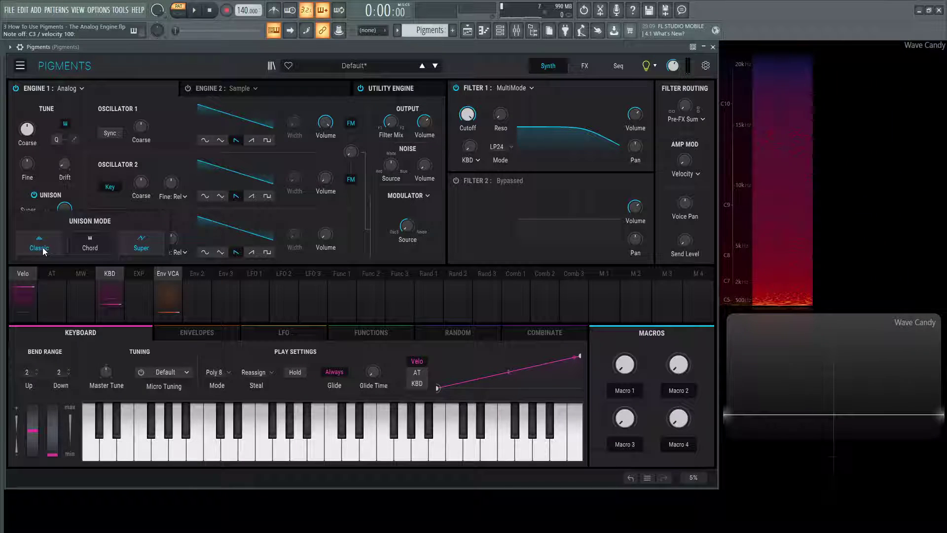
left_click(70, 189)
left_click(37, 213)
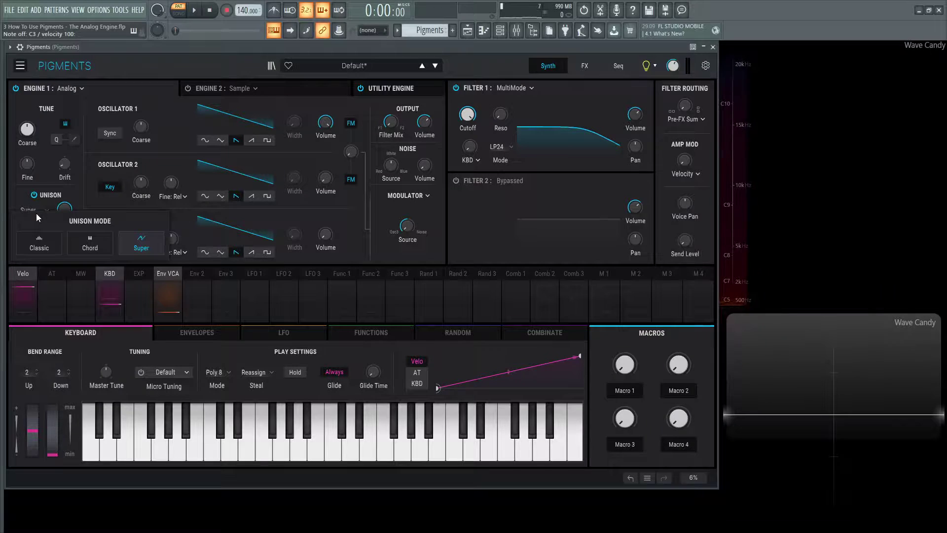
left_click(40, 245)
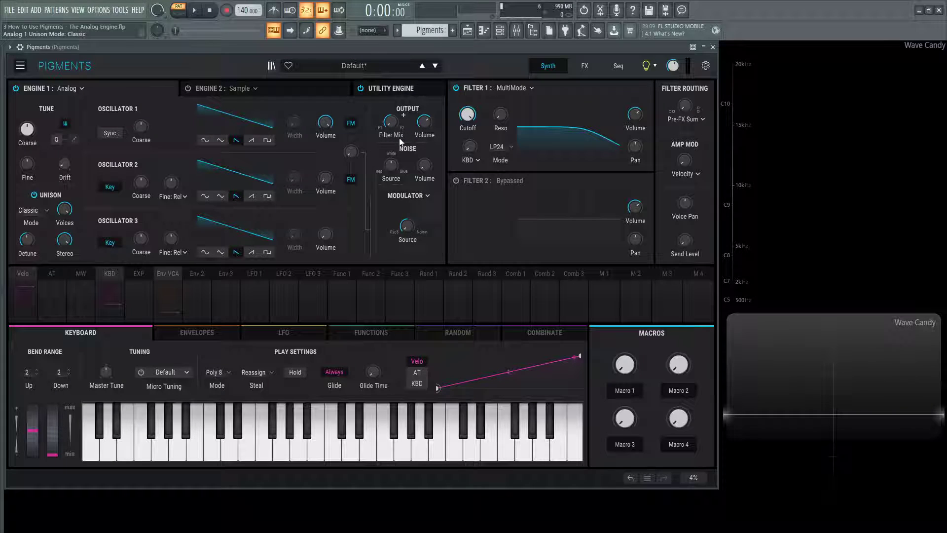
- Sweep engine 1's output filter mix between filter 1 and 100% F2, finishing near an even split at 0.484
left_click_drag(391, 123, 390, 103)
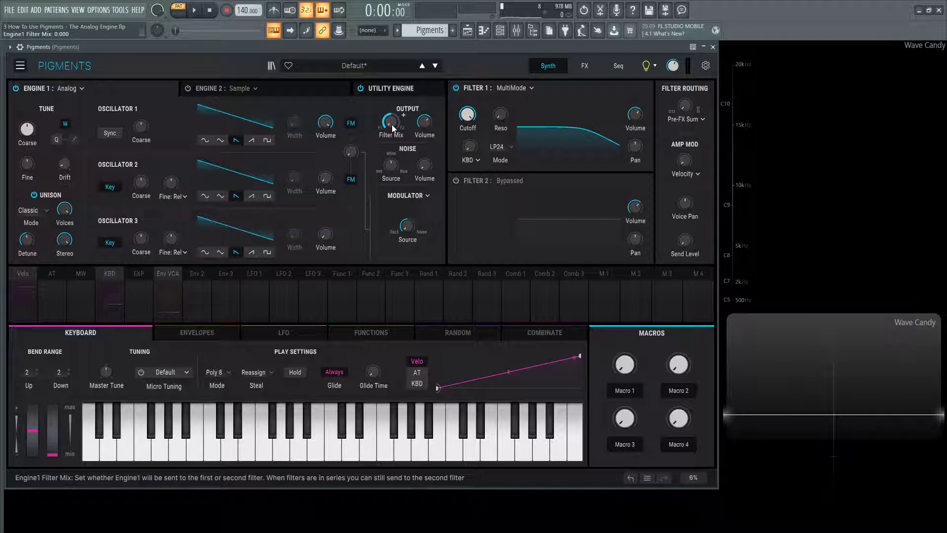
mouse_move(385, 129)
left_click_drag(392, 126, 403, 115)
scroll(403, 115, "down", 5)
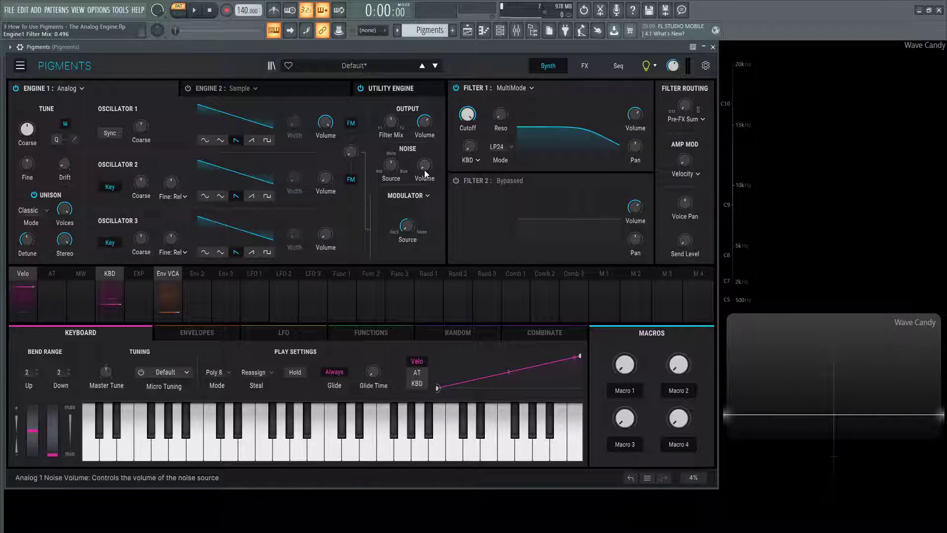
scroll(389, 122, "down", 3)
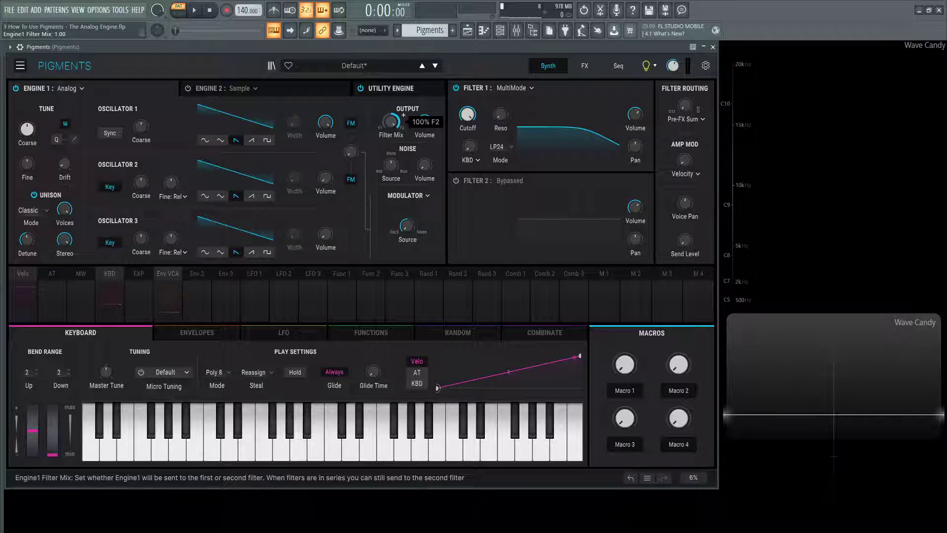
scroll(394, 119, "up", 2)
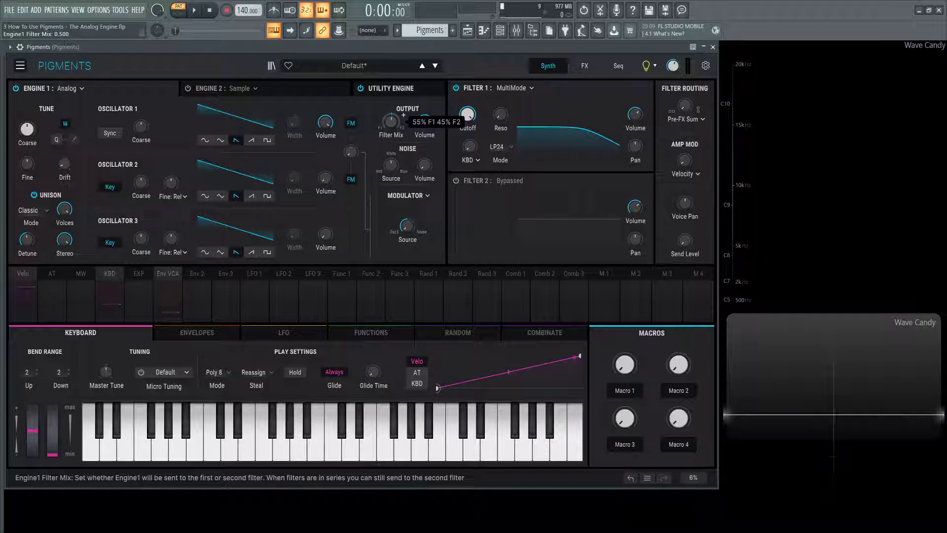
scroll(403, 115, "up", 6)
scroll(404, 115, "down", 4)
scroll(391, 123, "up", 5)
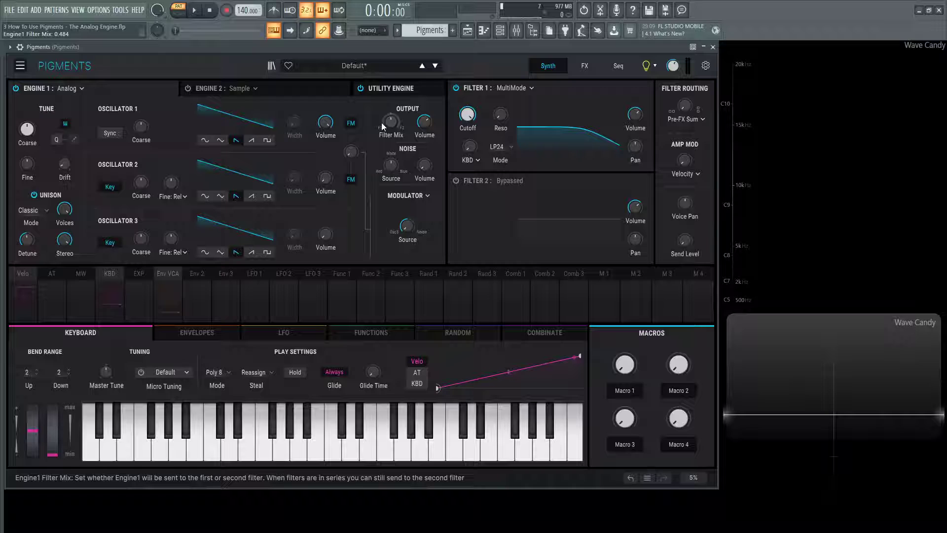
- Set engine 1's filter mix to 0.000 and try its output volume at 12.0 dB before resetting it to 0.000 dB
scroll(393, 127, "down", 9)
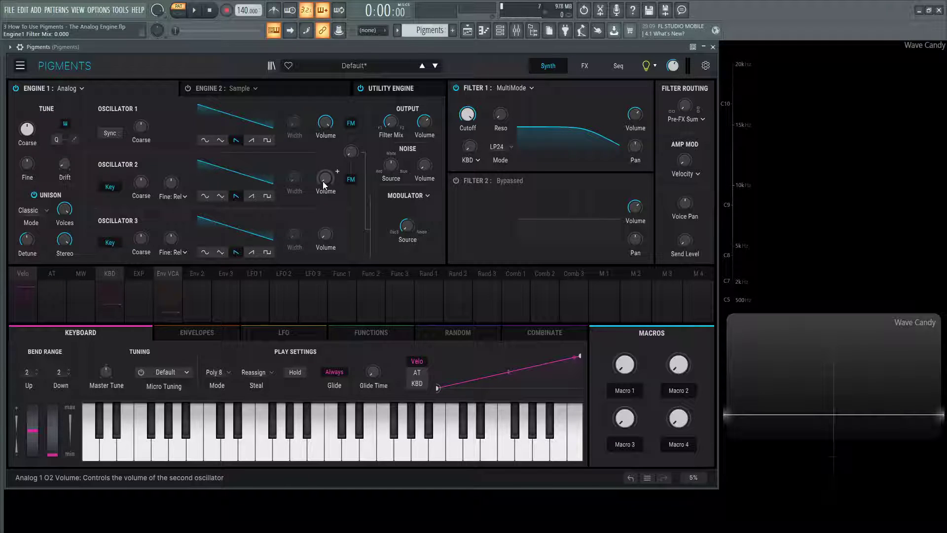
mouse_move(323, 183)
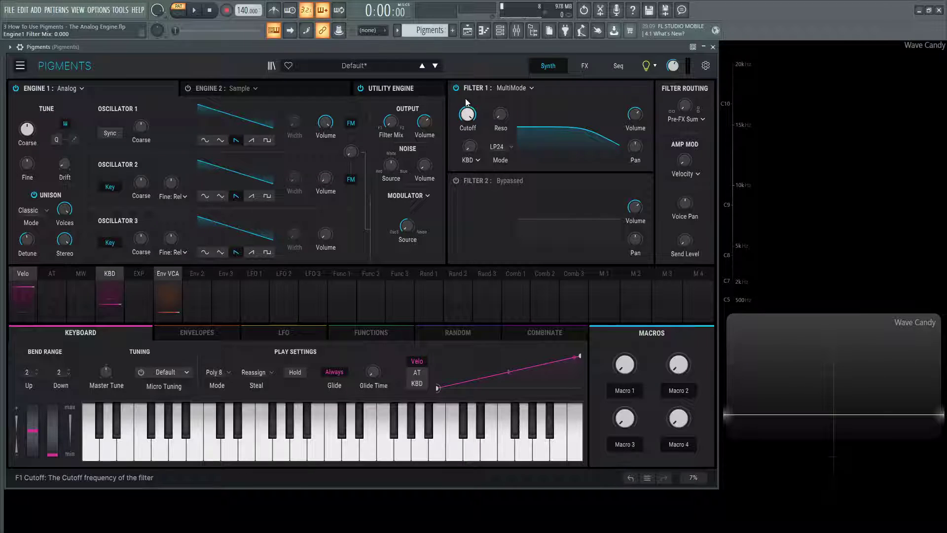
mouse_move(428, 123)
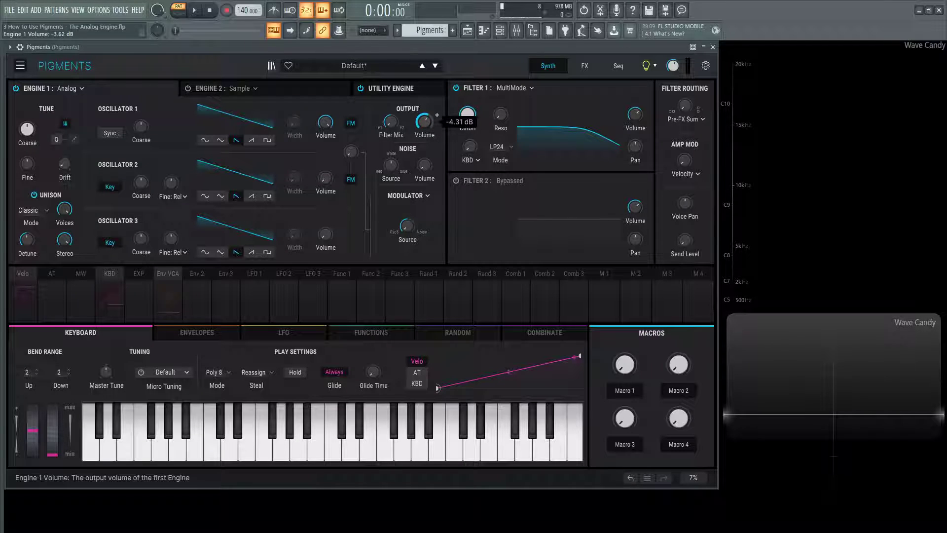
left_click_drag(426, 123, 426, 99)
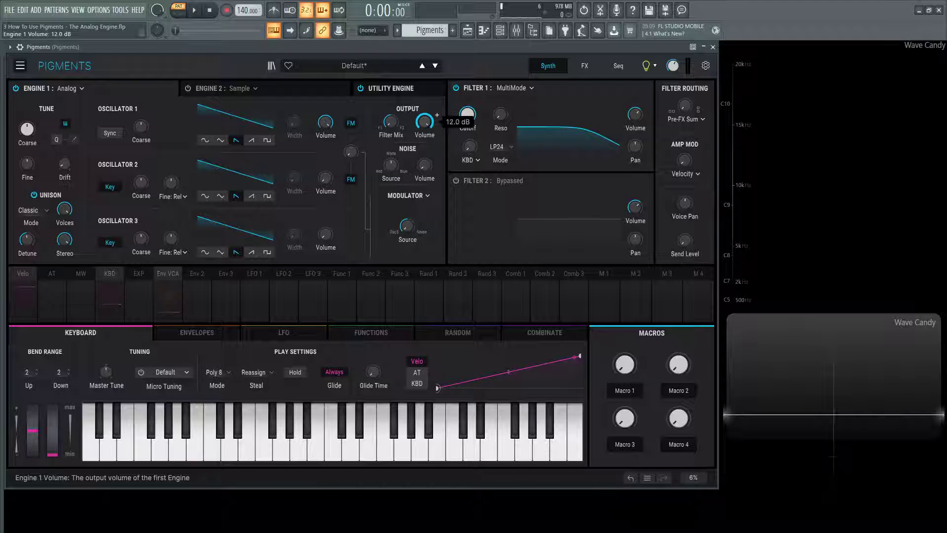
double_click(426, 126)
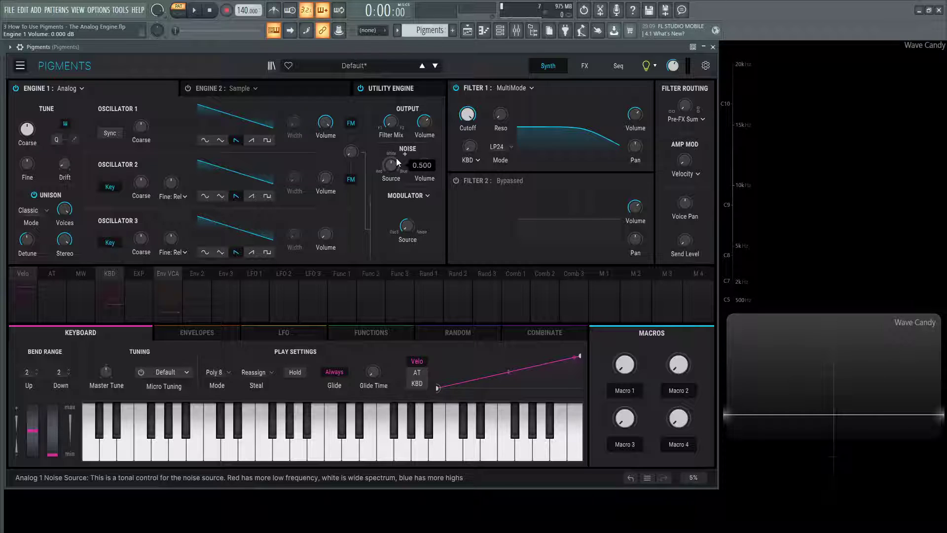
- Turn oscillator 1's volume fully down and raise engine 1's noise volume while playing D#4
mouse_move(422, 172)
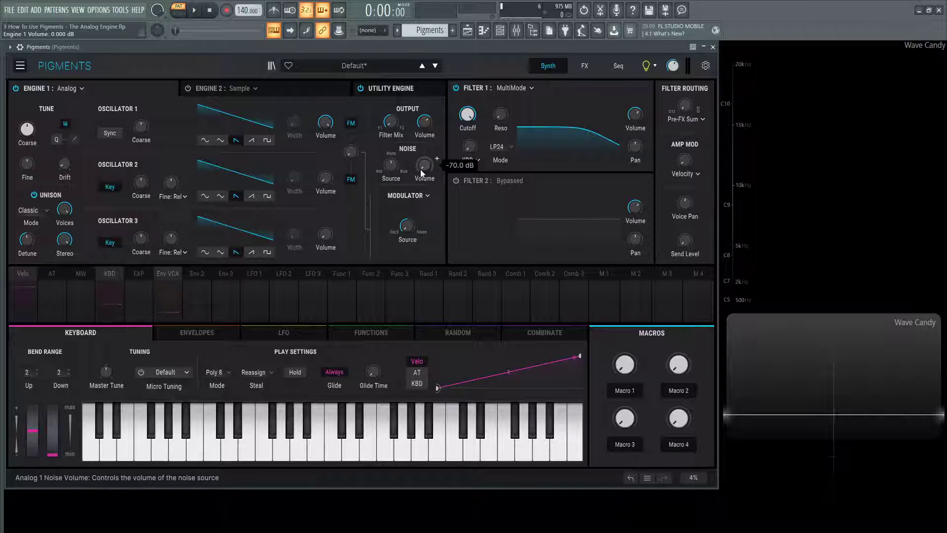
left_click_drag(322, 126, 321, 208)
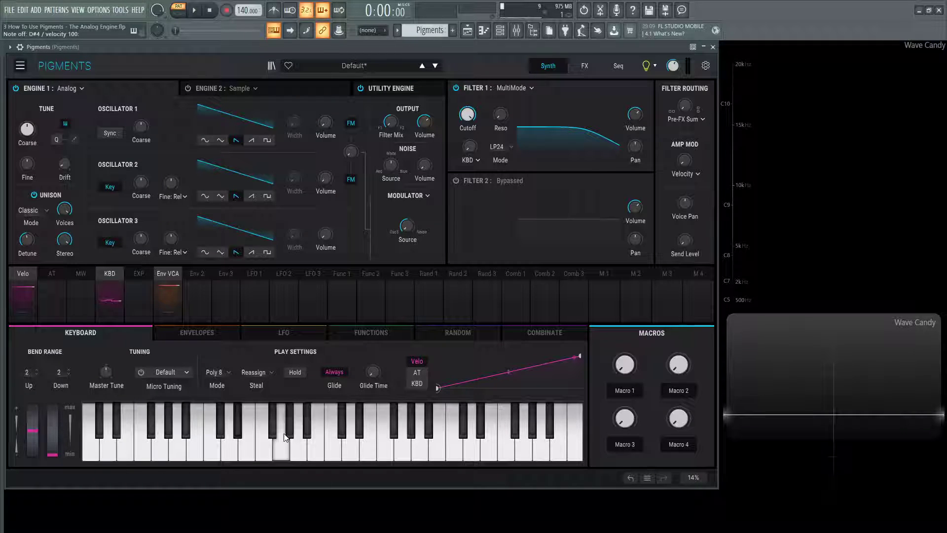
mouse_move(424, 164)
left_mouse_down()
mouse_move(424, 177)
mouse_move(424, 126)
mouse_move(424, 168)
left_mouse_up()
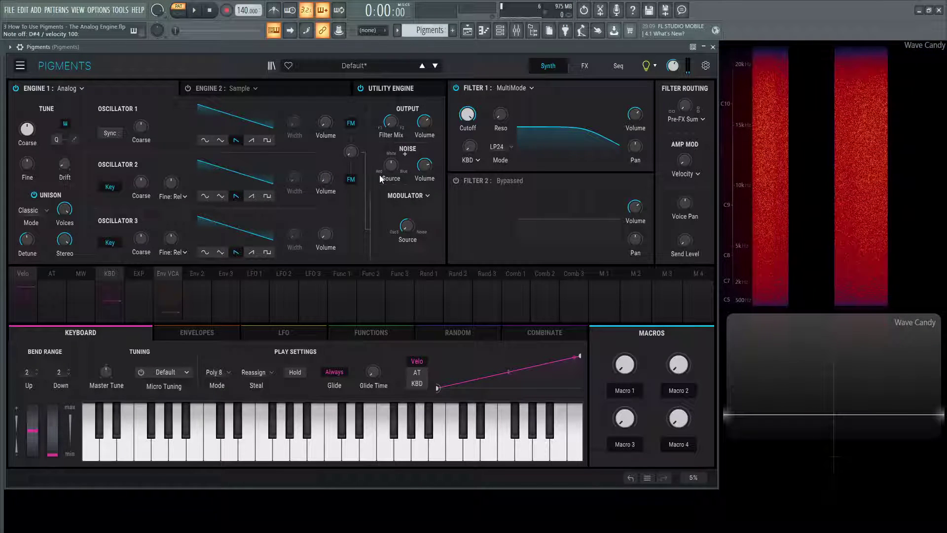
- Sweep the noise source from red at 0.00 towards blue while playing D#4, and reset it to white at 0.500
mouse_move(398, 168)
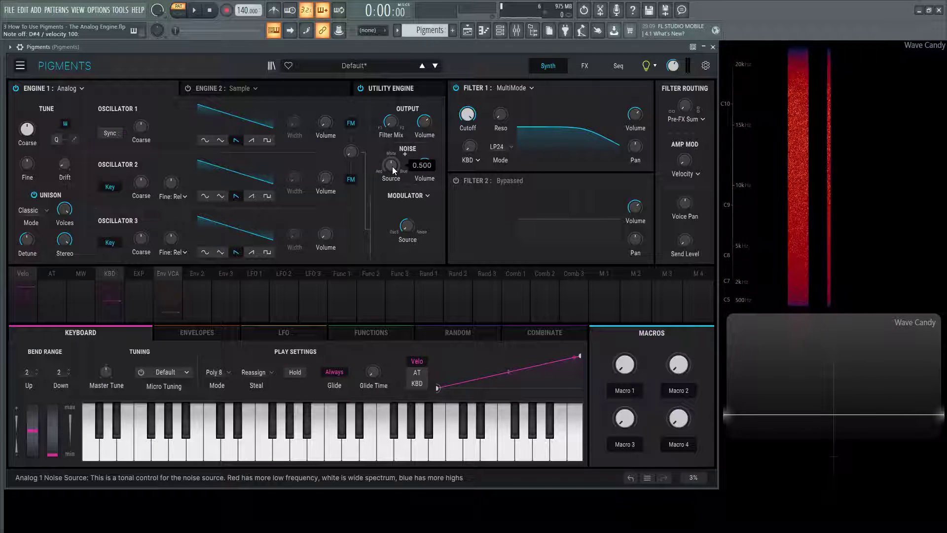
left_click_drag(392, 167, 392, 204)
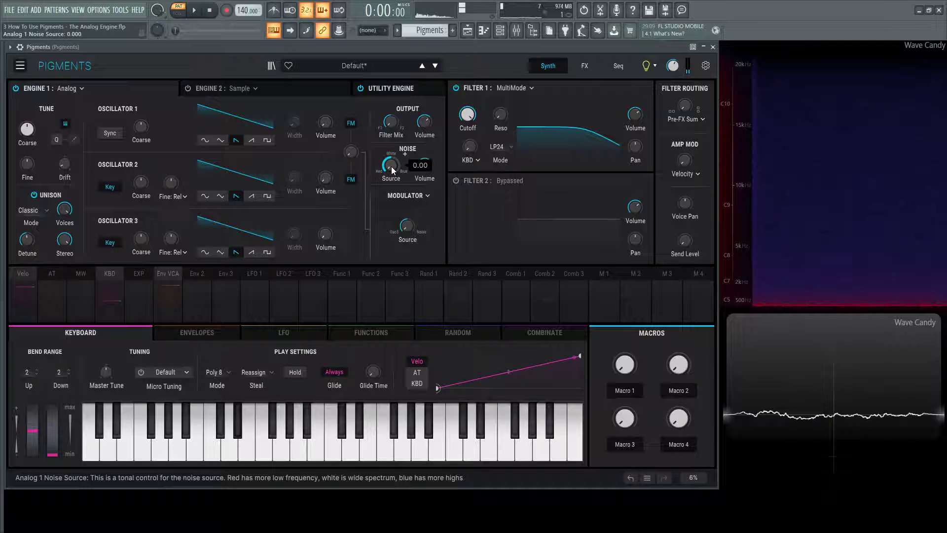
left_click_drag(391, 167, 392, 106)
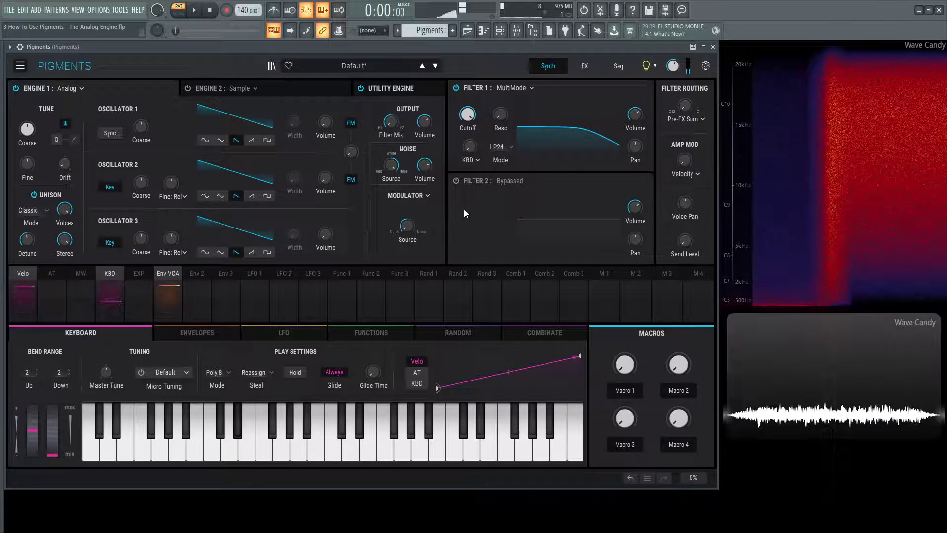
mouse_move(392, 165)
left_mouse_down()
mouse_move(392, 145)
mouse_move(400, 165)
left_mouse_up()
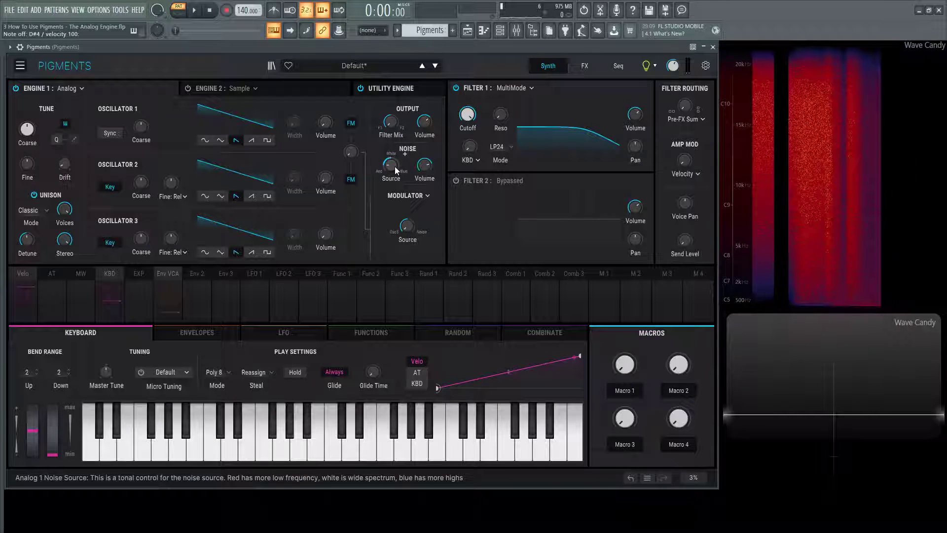
double_click(392, 167)
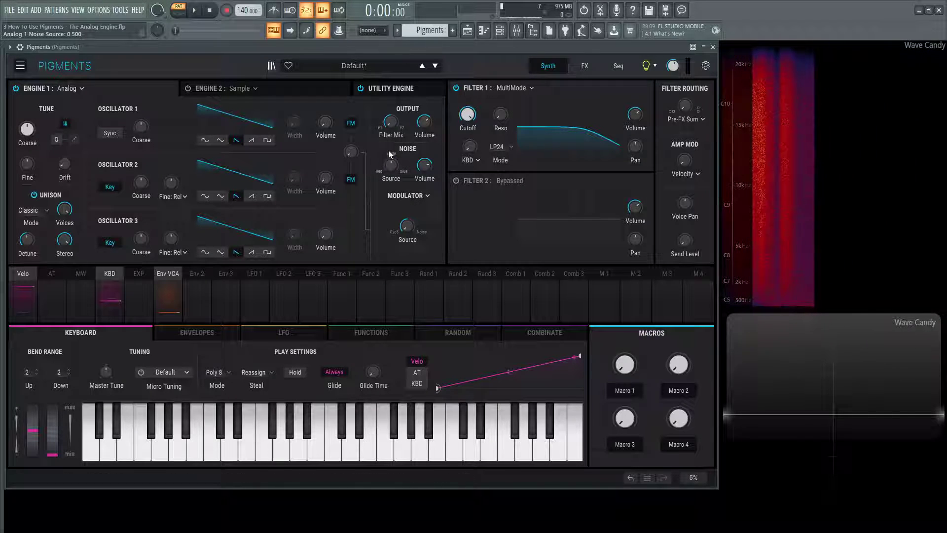
left_click_drag(391, 167, 391, 148)
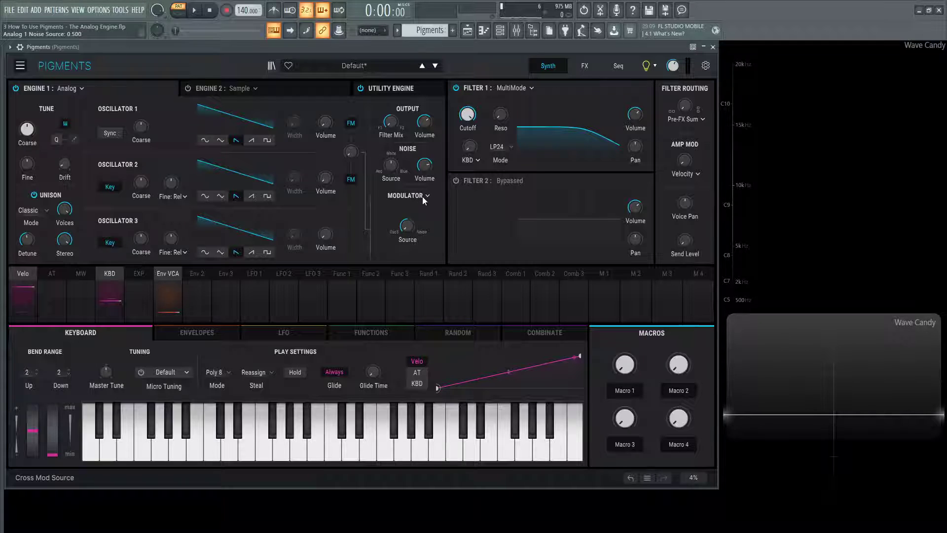
- Review the crossmod source options Modulator and Engine 2, keeping Modulator with its source at 100% Osc 3
left_click(399, 196)
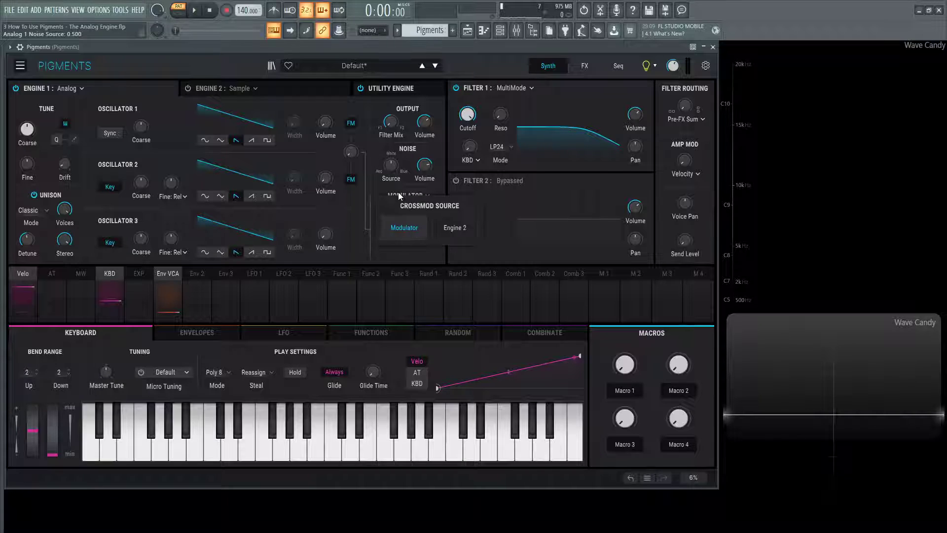
left_click(405, 228)
mouse_move(407, 225)
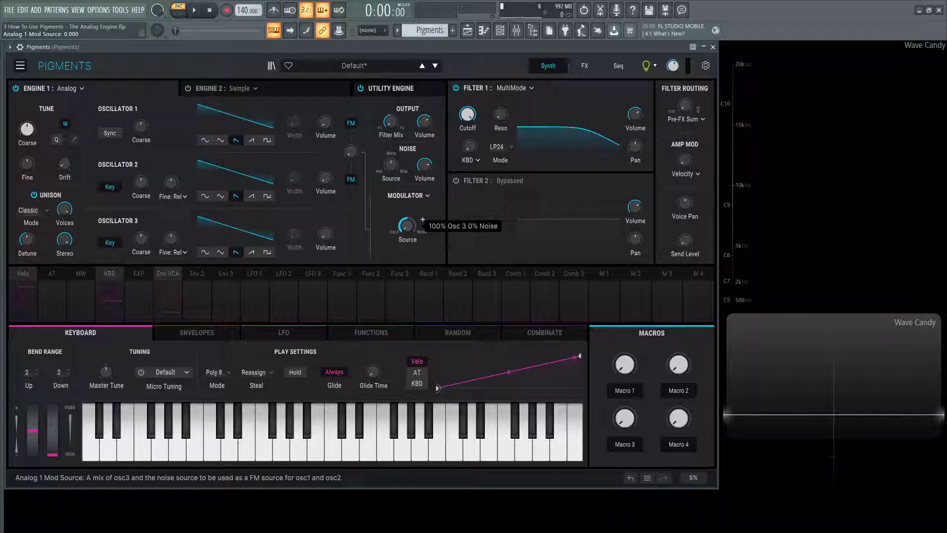
left_click_drag(407, 225, 408, 230)
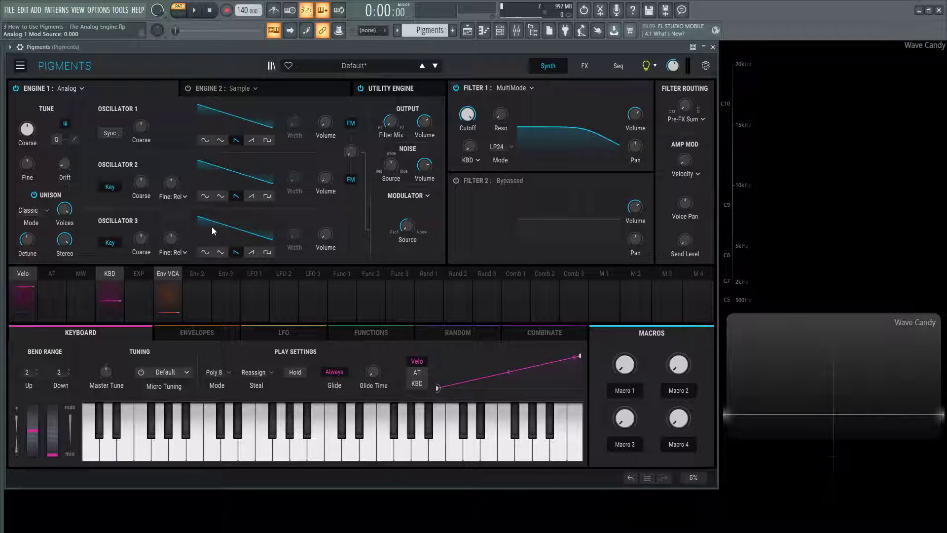
left_click(416, 195)
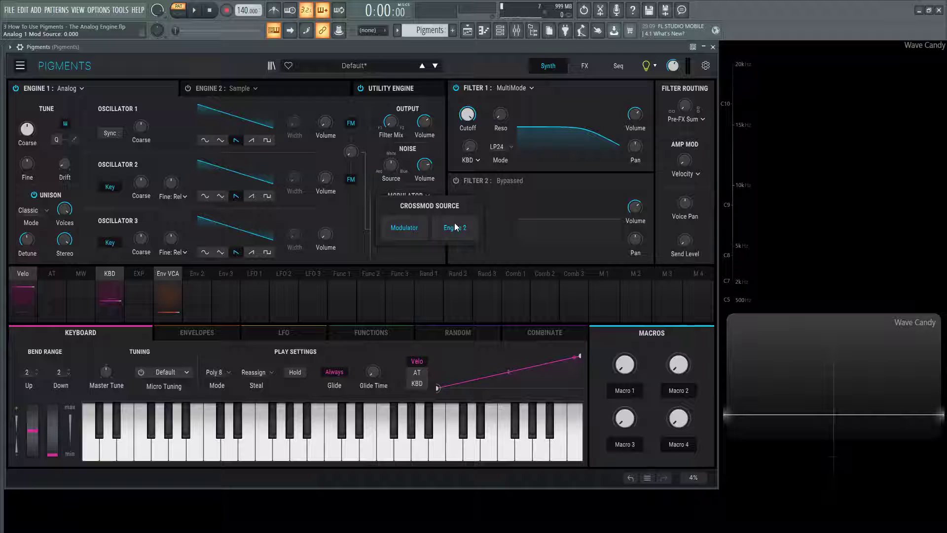
left_click(432, 252)
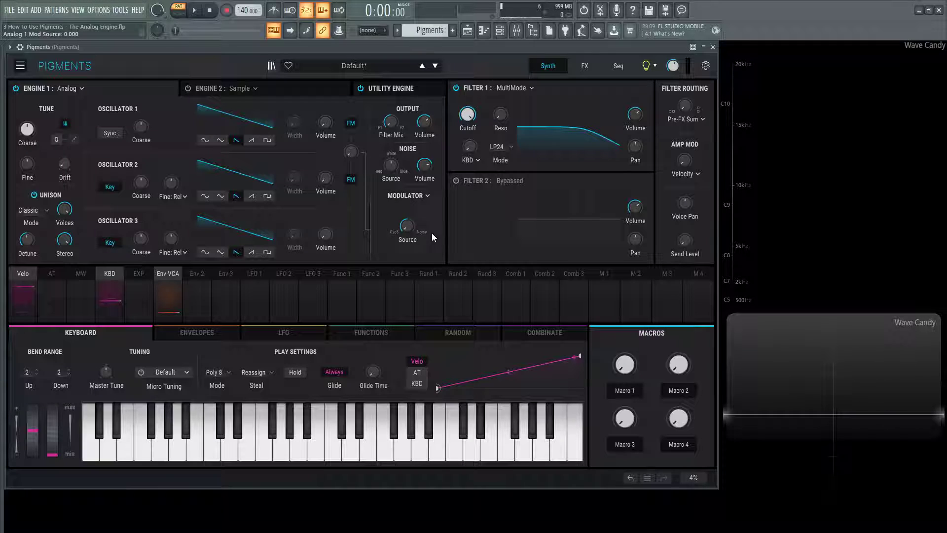
mouse_move(417, 222)
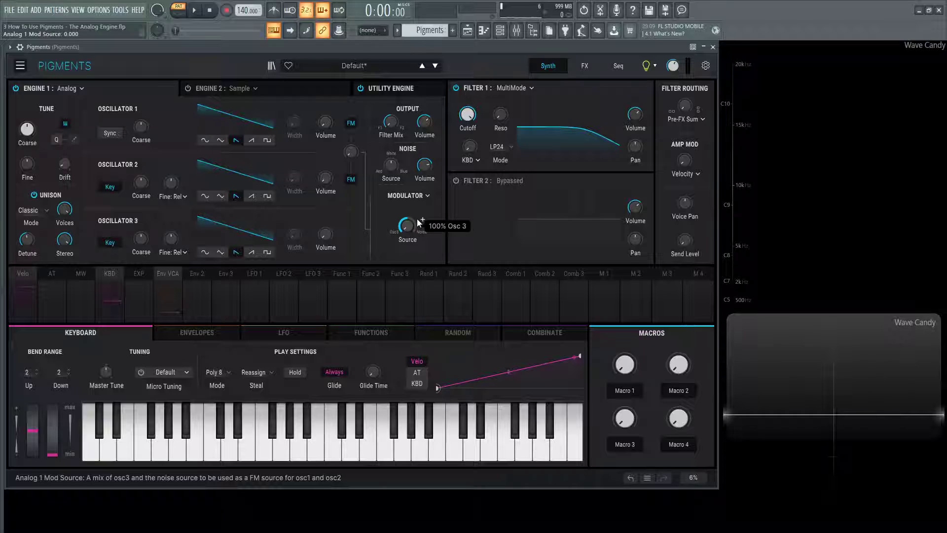
- Set oscillator 1 to a sine wave at 0.000 dB and try a modulation amount of 0.016
left_click(205, 140)
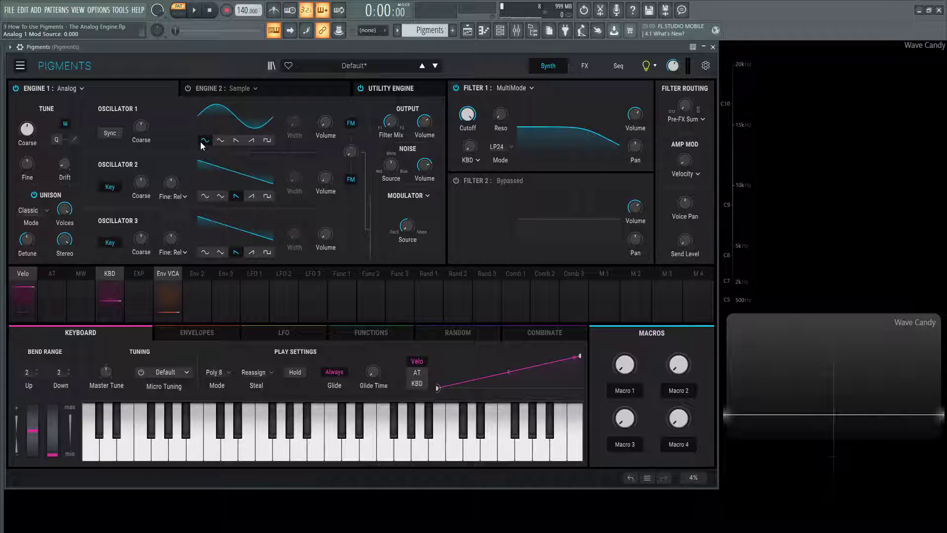
double_click(328, 124)
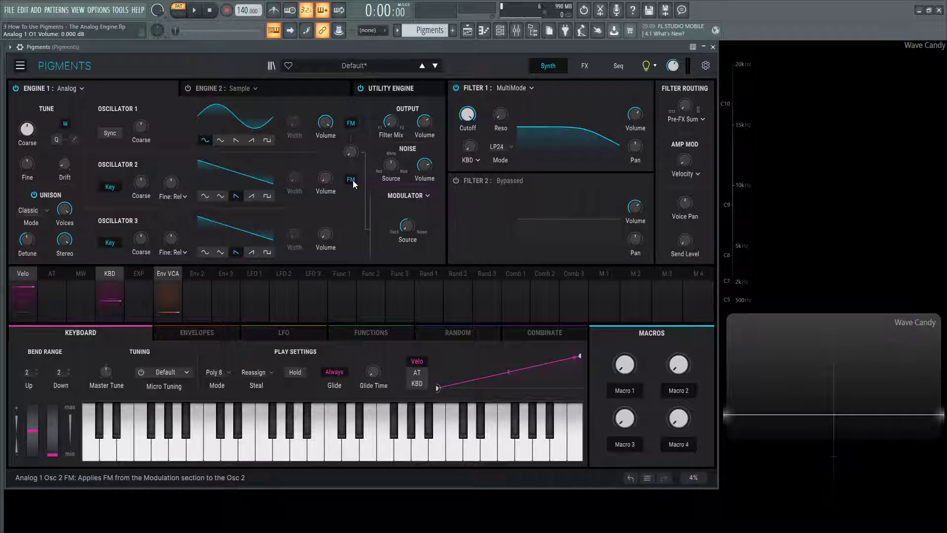
left_click_drag(351, 153, 350, 154)
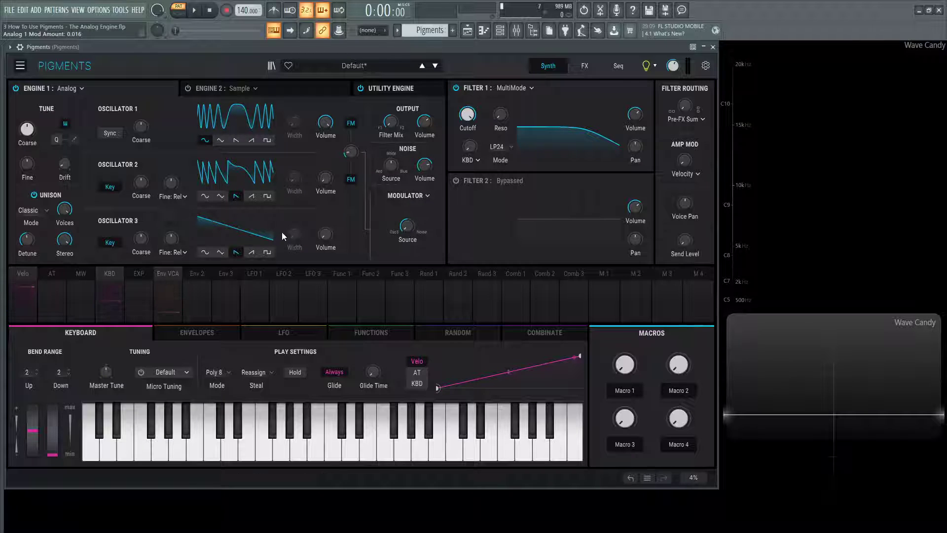
- With the modulation amount back at zero, turn off oscillator 2's FM and make oscillator 3 a sine wave tuned to about -9 semitones
left_click(352, 180)
left_click(350, 152)
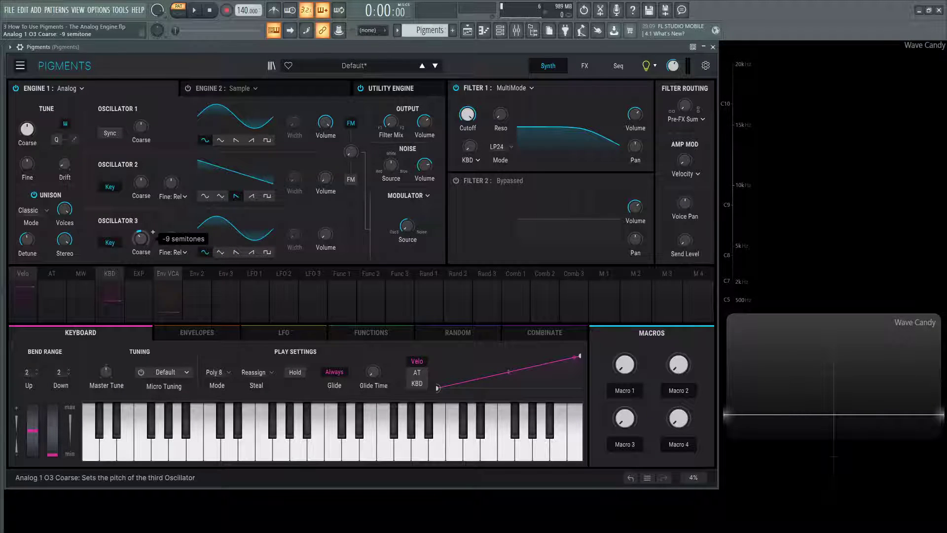
left_click_drag(141, 239, 141, 241)
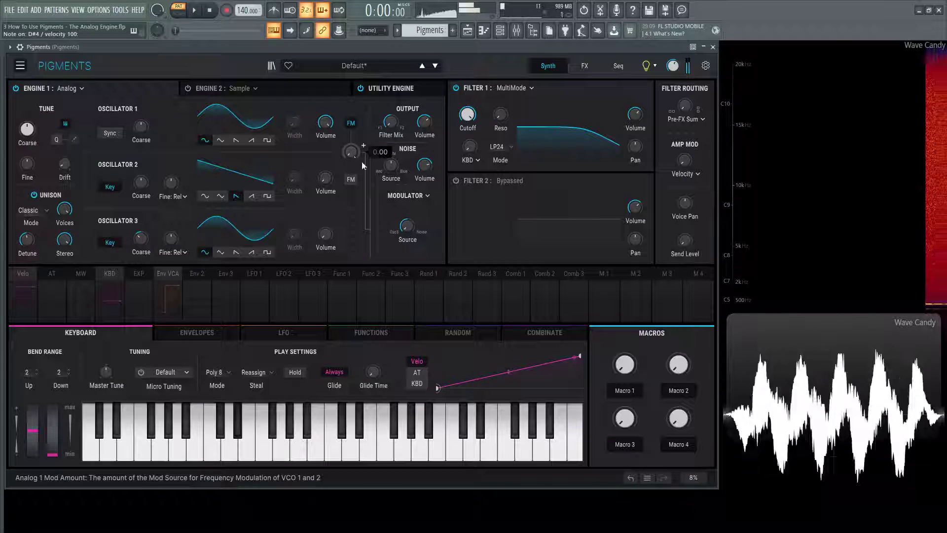
- Turn the noise volume down and reduce the unison voices to 1.00 while playing D#4
left_click_drag(425, 166, 424, 207)
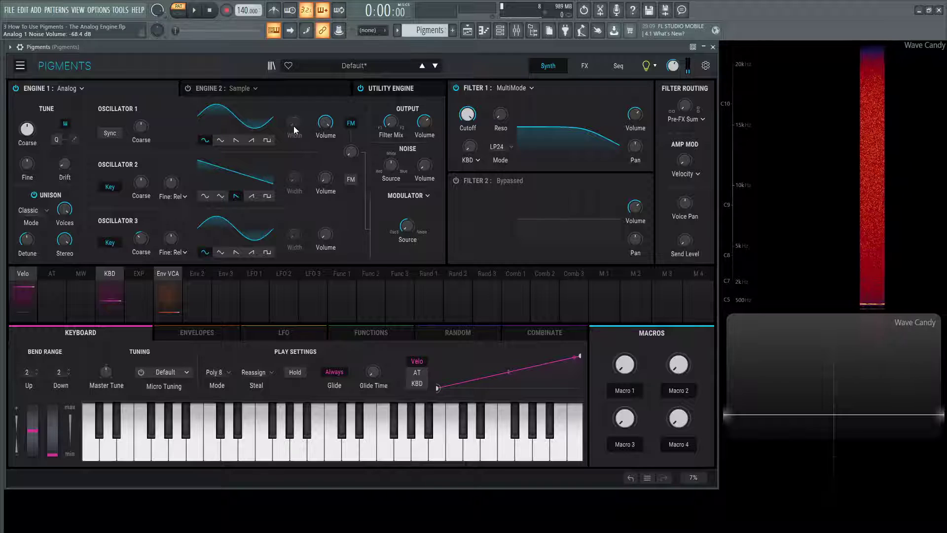
key("d")
left_click_drag(64, 209, 64, 251)
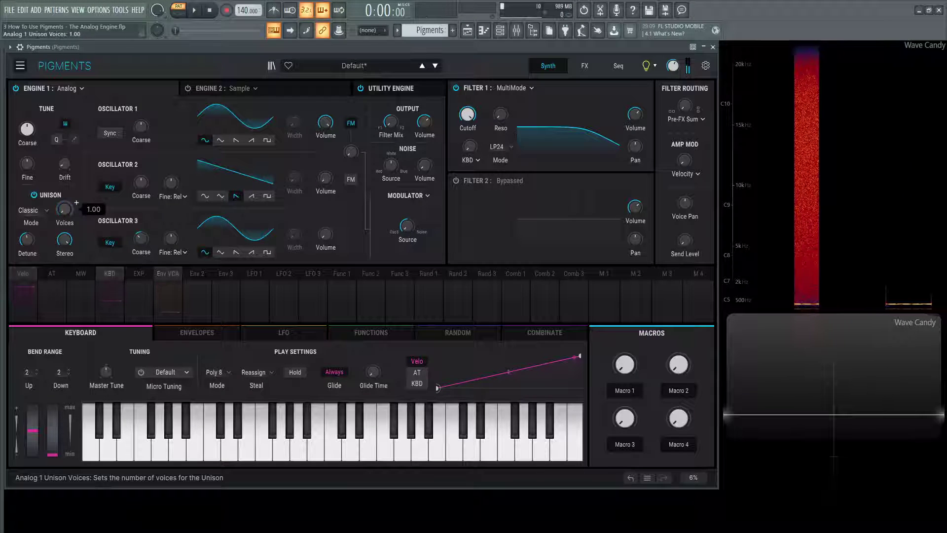
key("d")
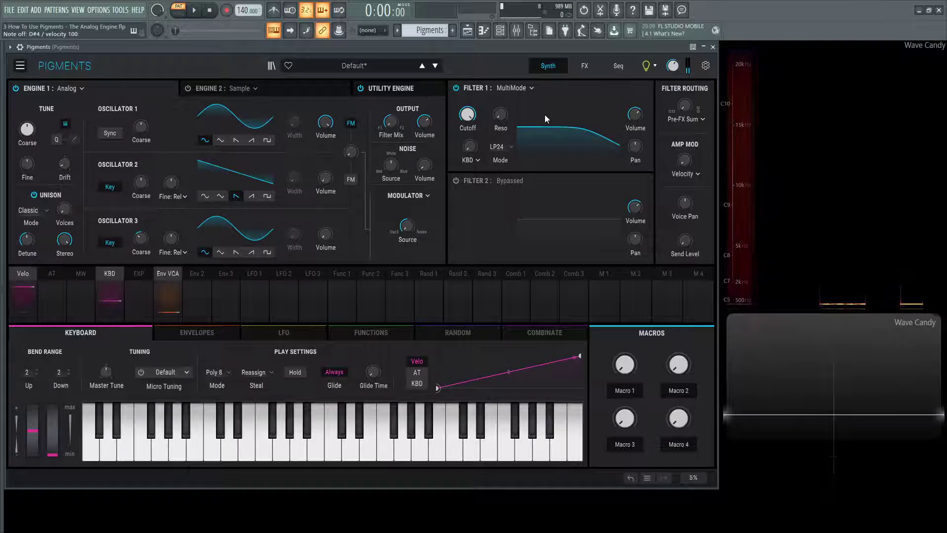
- Sweep oscillator 1's FM modulation amount up to about 0.026 while playing notes, finishing at 0.006
mouse_move(672, 66)
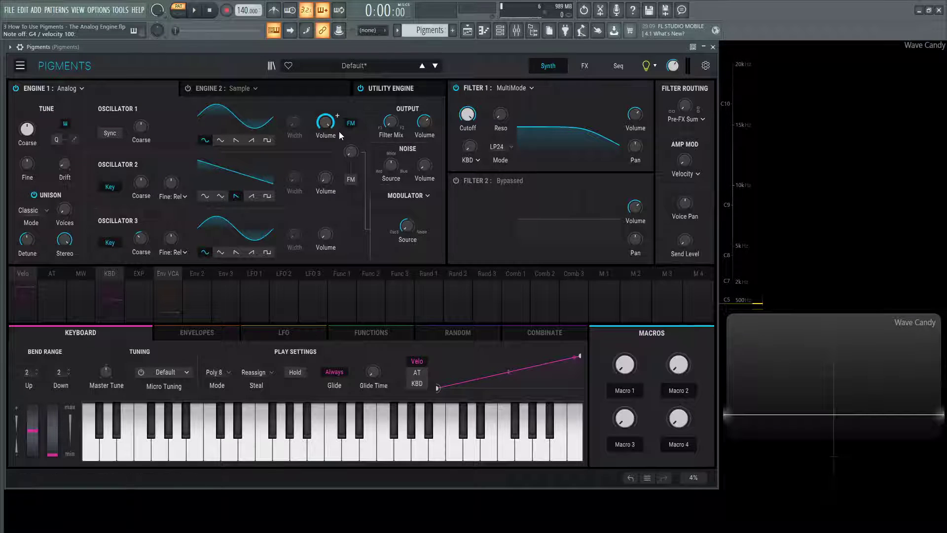
mouse_move(361, 150)
left_mouse_down()
mouse_move(350, 152)
mouse_move(365, 146)
left_mouse_up()
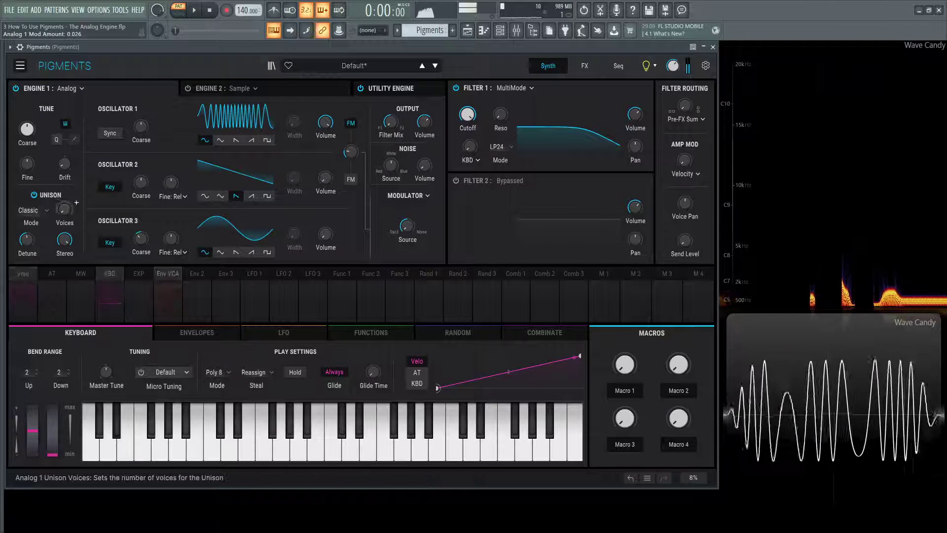
mouse_move(364, 146)
left_mouse_down()
mouse_move(351, 159)
mouse_move(363, 143)
left_mouse_up()
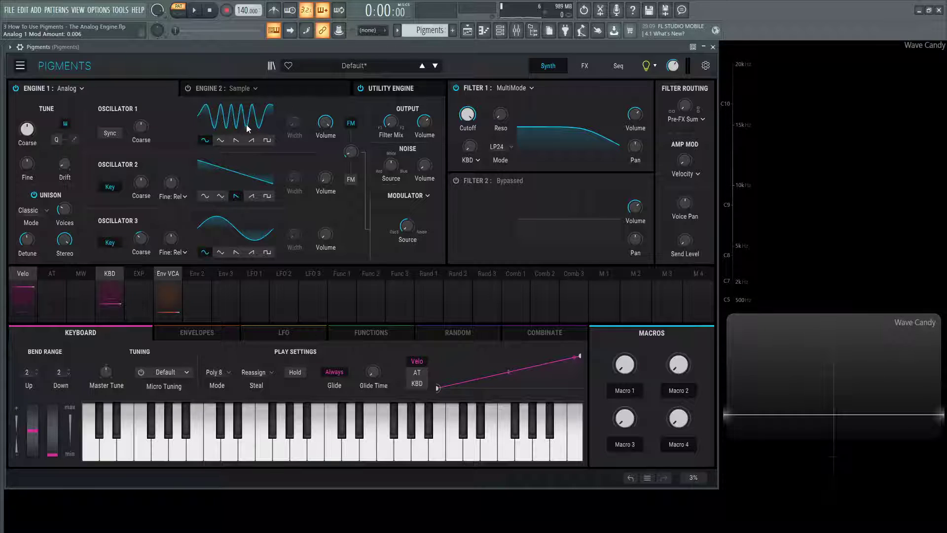
- Compare triangle, sine, square and both sawtooth waveforms for oscillator 3 as the FM source, finishing on the falling sawtooth
left_click(222, 141)
left_click(221, 252)
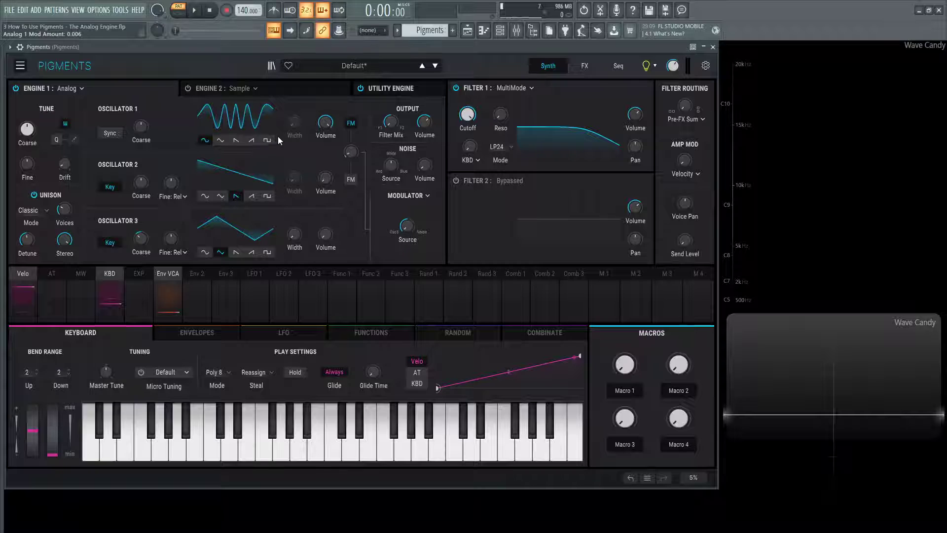
left_click(237, 253)
left_click(204, 253)
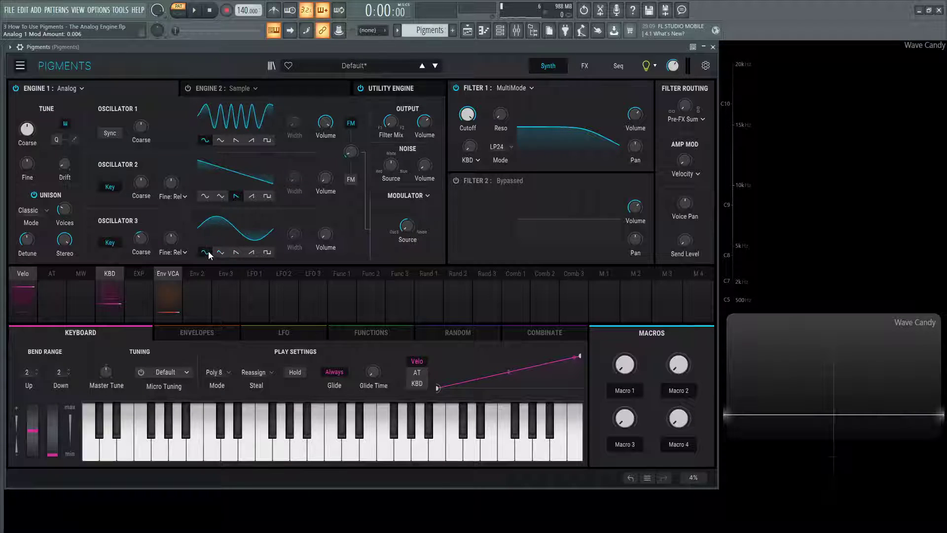
left_click(253, 253)
left_click(267, 253)
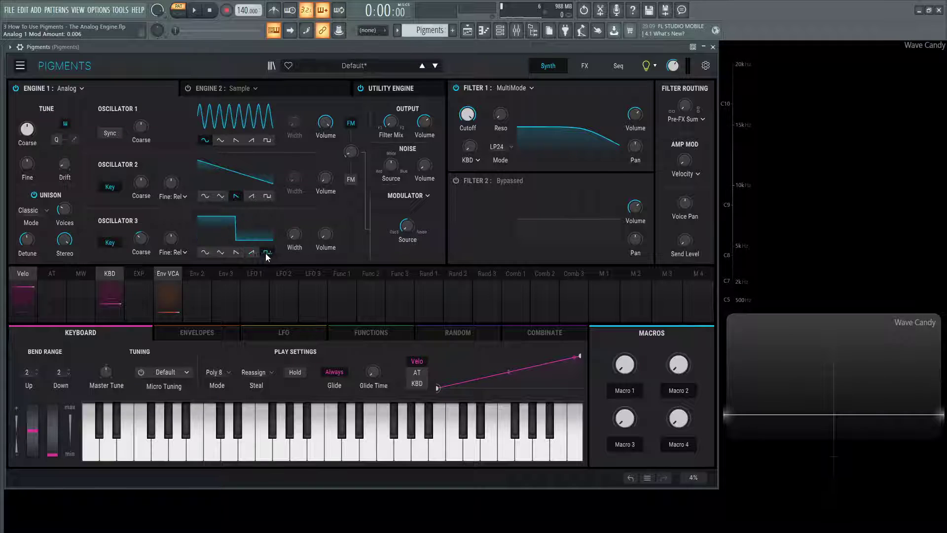
left_click(252, 253)
left_click(236, 253)
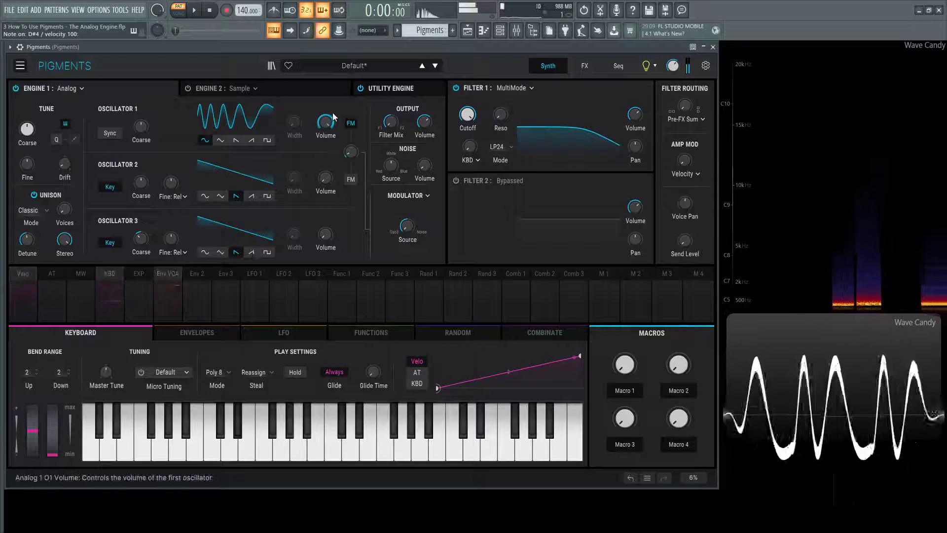
- Set the FM modulation amount to about 0.011 and compare oscillator 3's rising sawtooth, triangle and sine waveforms, finishing on sine with its coarse tuning lowered
left_click_drag(351, 151, 351, 154)
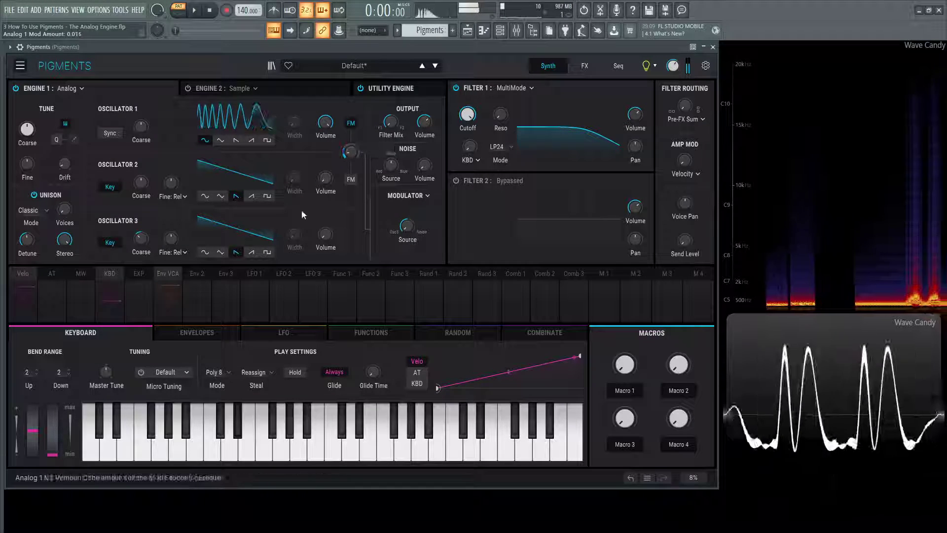
left_click(252, 251)
left_click(220, 252)
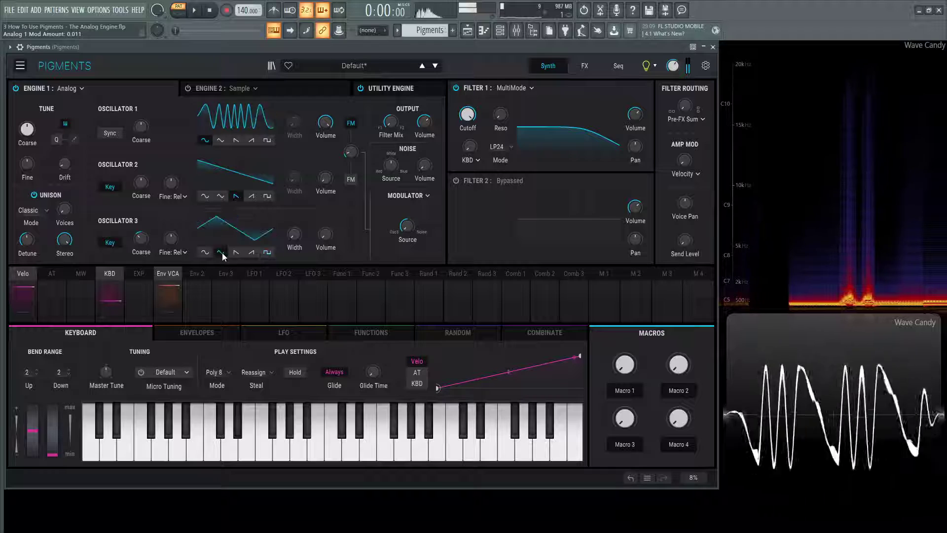
left_click(204, 252)
left_click_drag(141, 238, 143, 332)
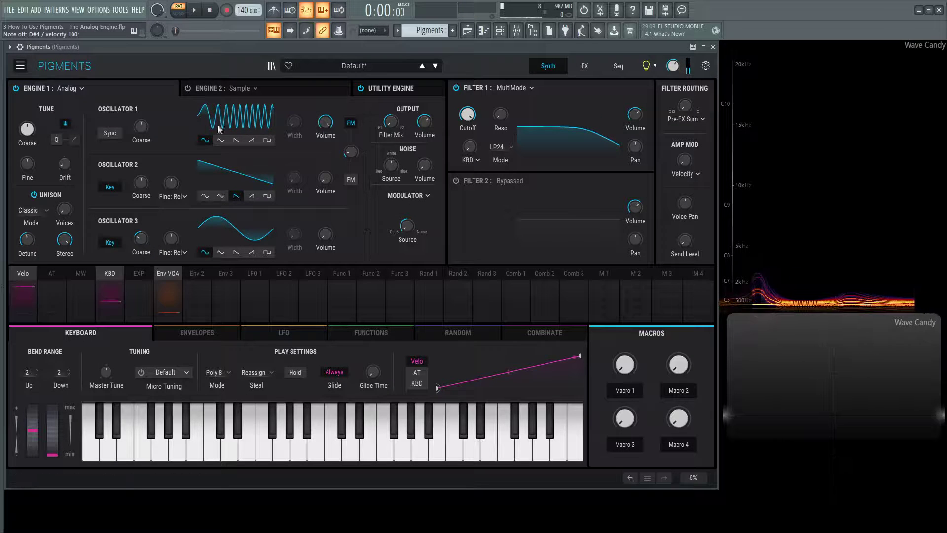
- Turn on FM for oscillator 2 as well and bring the shared modulation amount down to zero
left_click(353, 179)
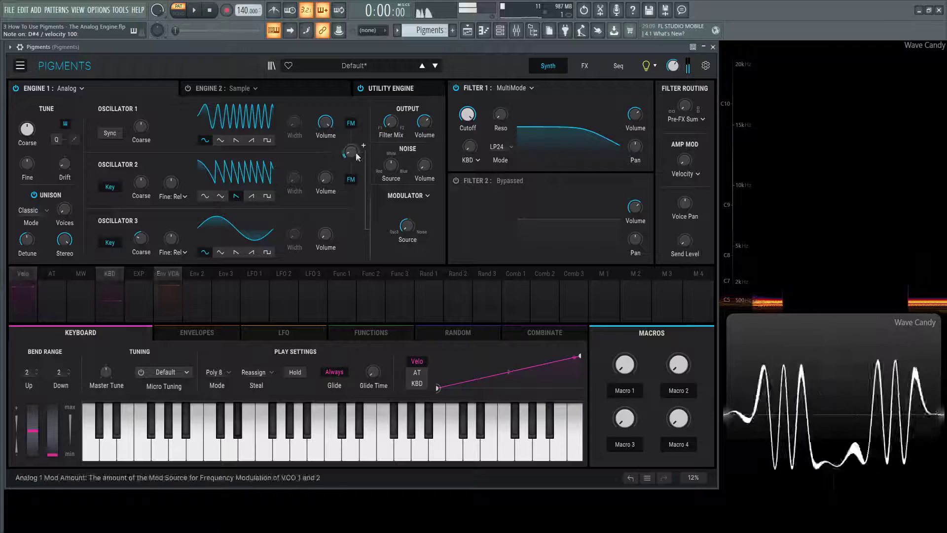
mouse_move(350, 152)
left_mouse_down()
mouse_move(351, 177)
mouse_move(350, 143)
mouse_move(350, 171)
left_mouse_up()
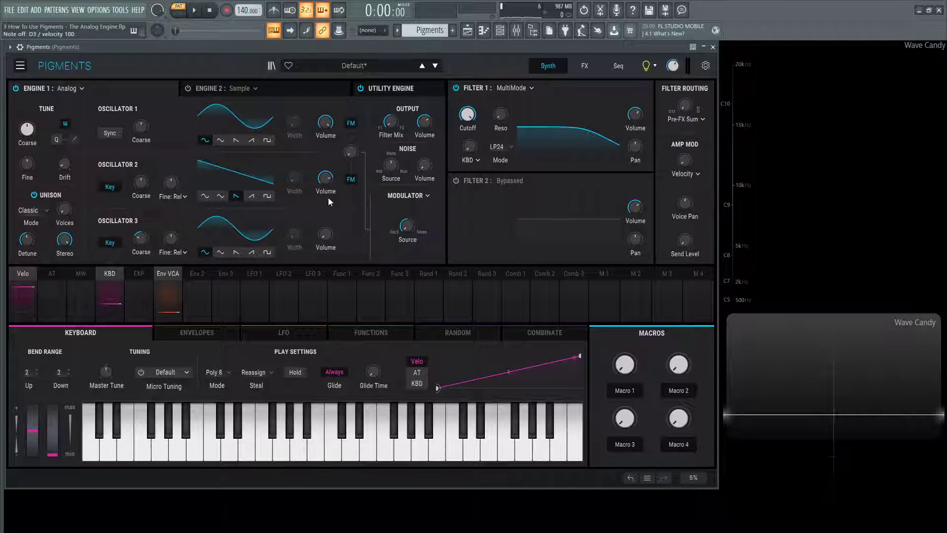
- Switch Engine 1 from Analog to the Wavetable engine
left_click(73, 90)
left_click(91, 121)
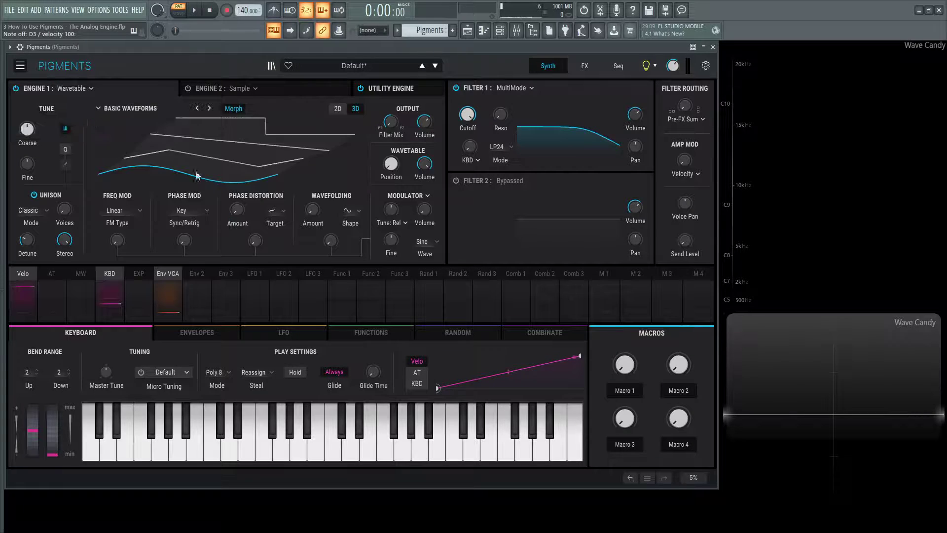